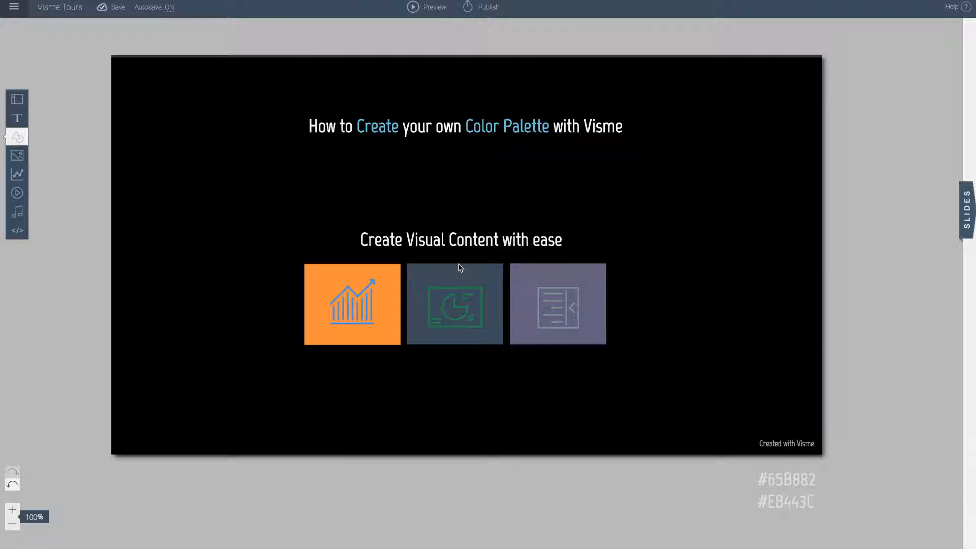
Inspect the orange, slate and purple tiles and their icons by selecting each in turn
click(351, 304)
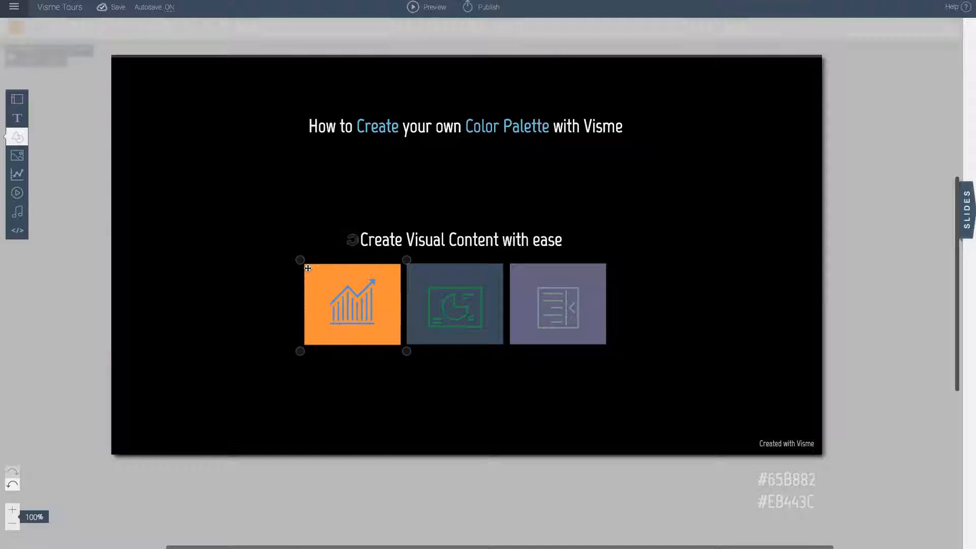
click(455, 278)
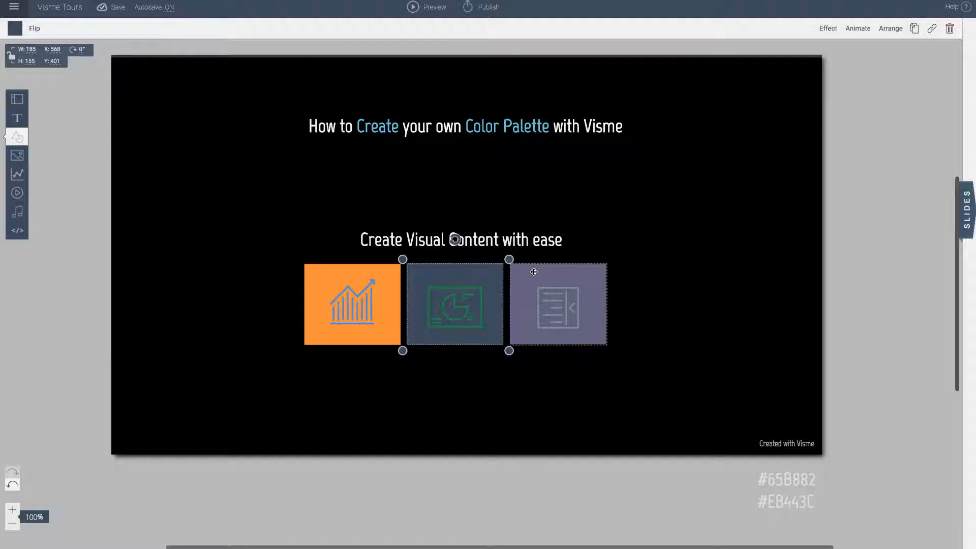
click(551, 301)
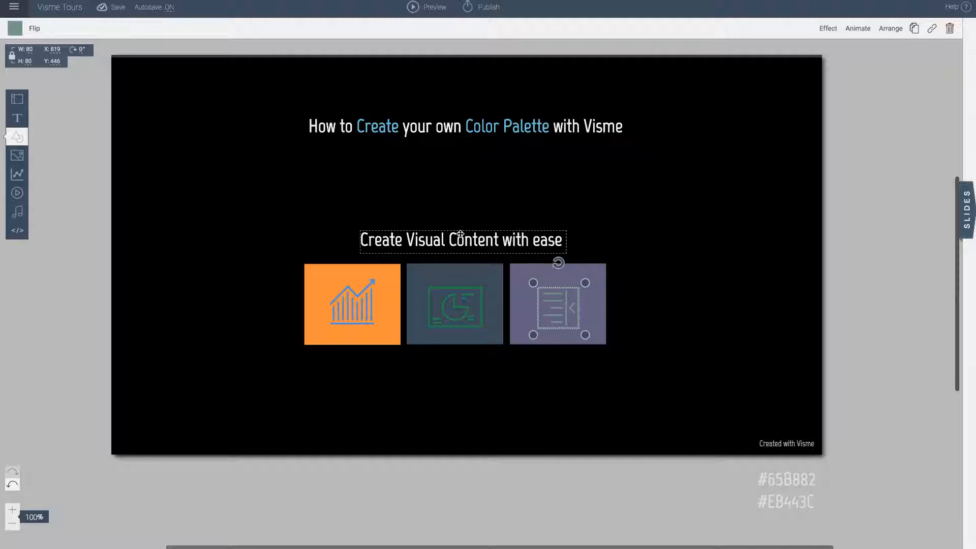
click(290, 295)
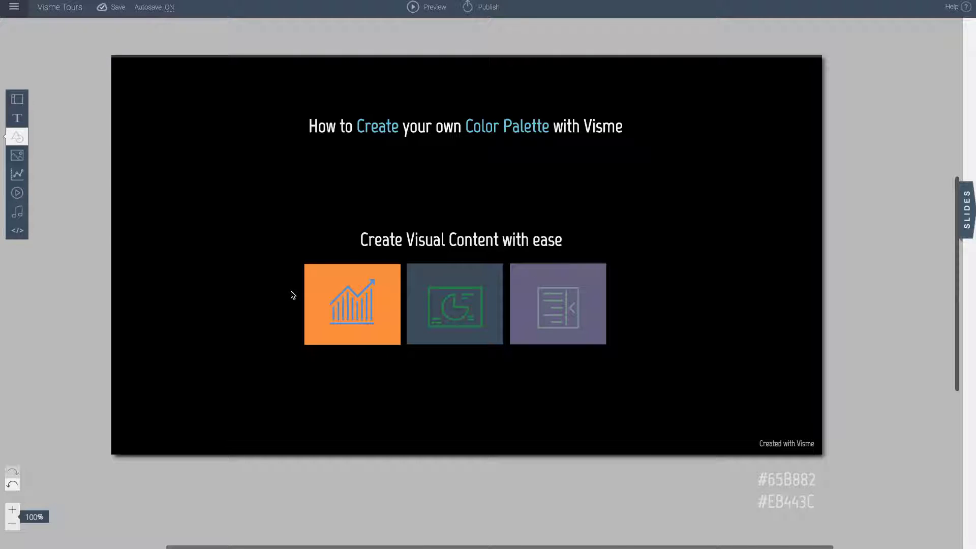
click(321, 277)
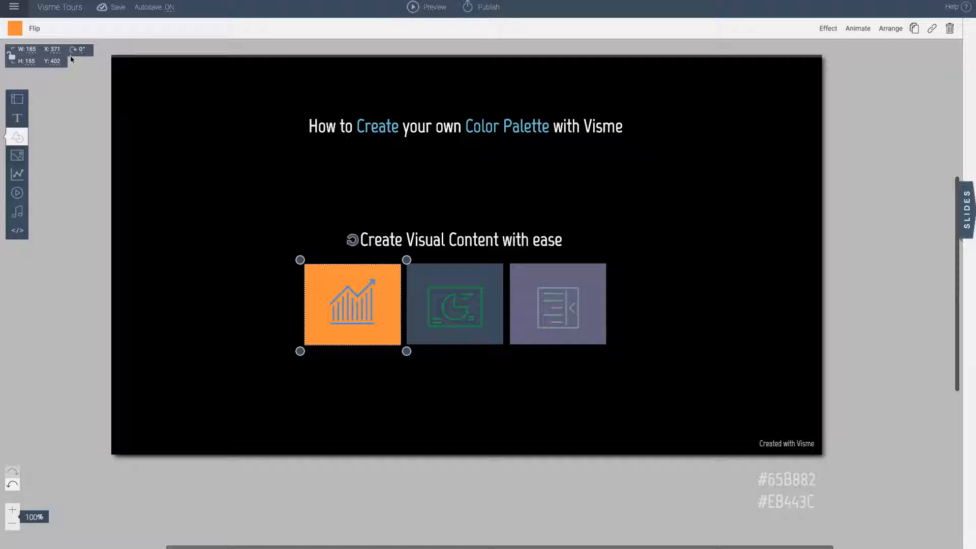
click(455, 304)
click(353, 303)
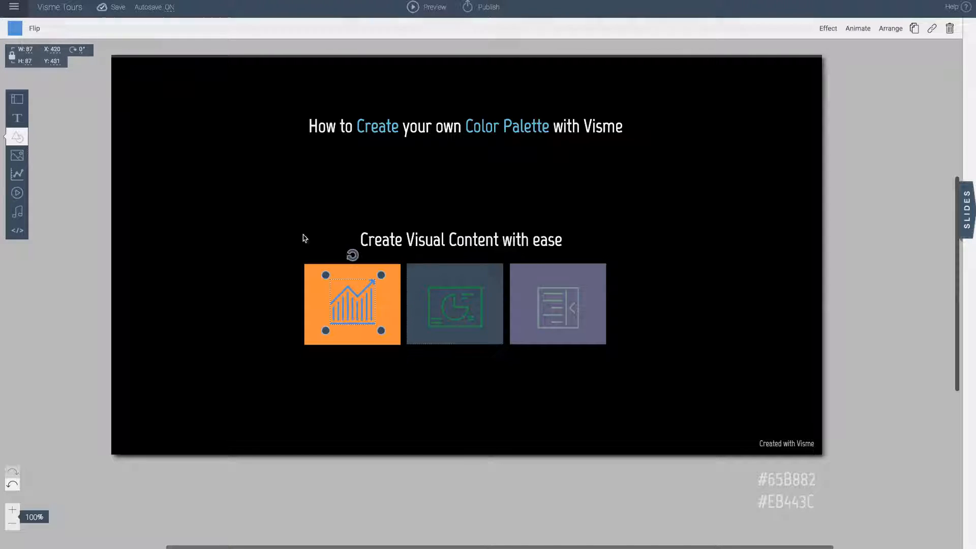
Peek at the icon colour popup and the main menu, then bring up the shapes library
click(16, 30)
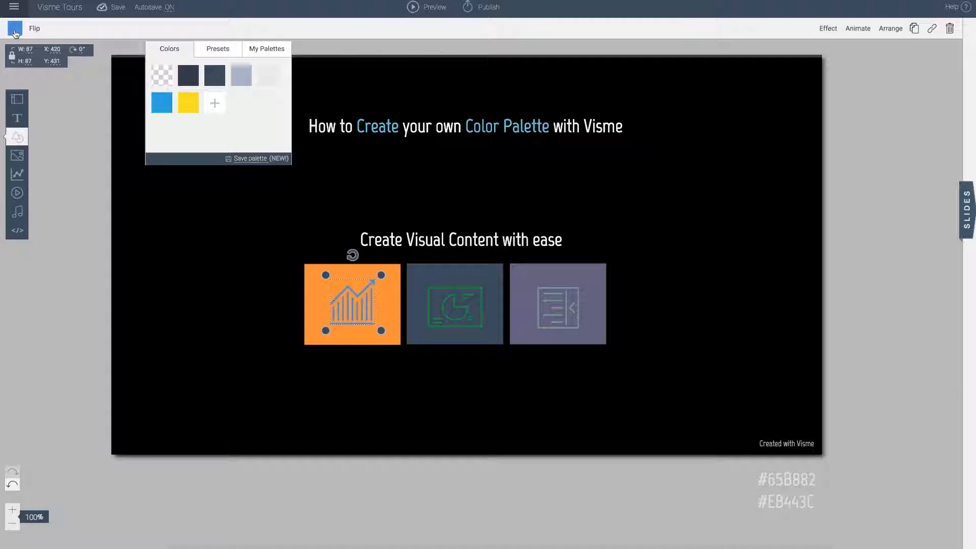
click(130, 96)
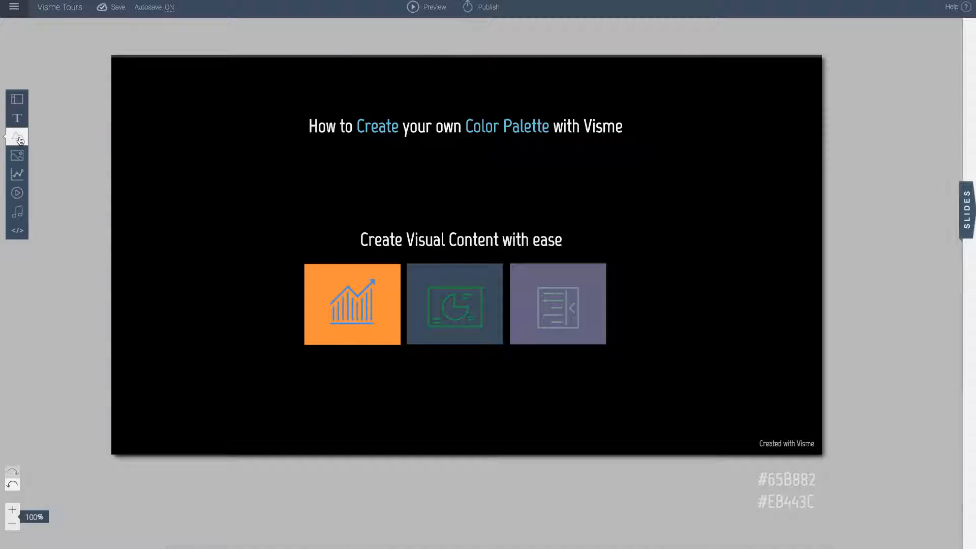
click(13, 7)
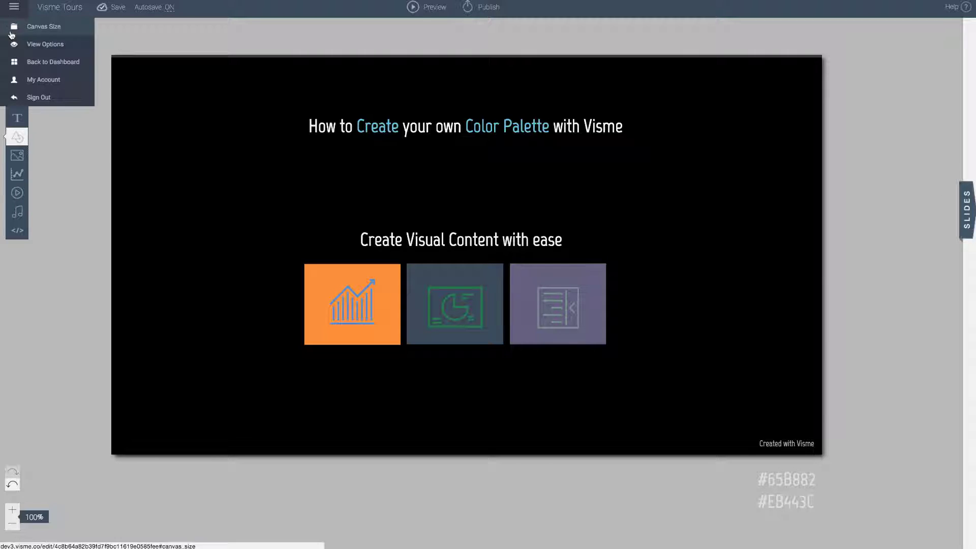
click(135, 35)
click(321, 279)
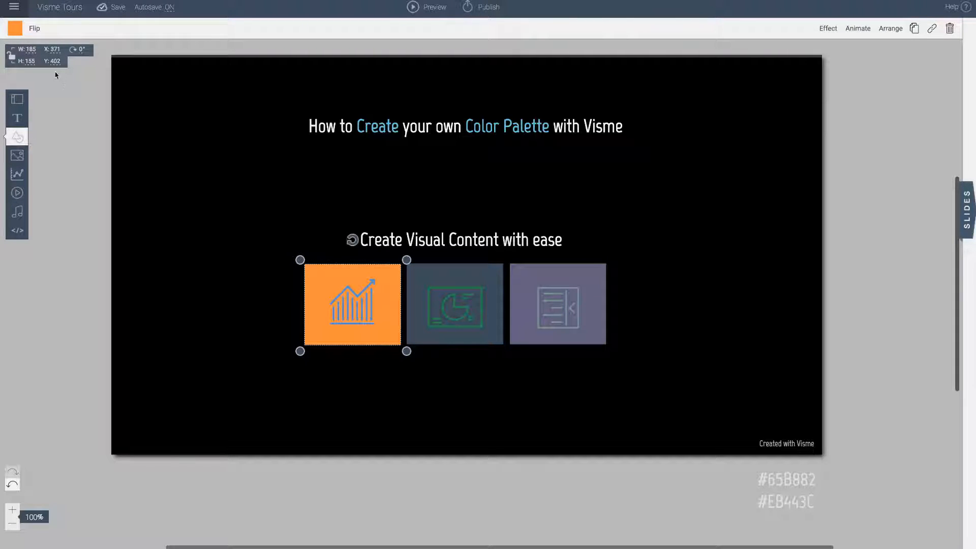
click(72, 160)
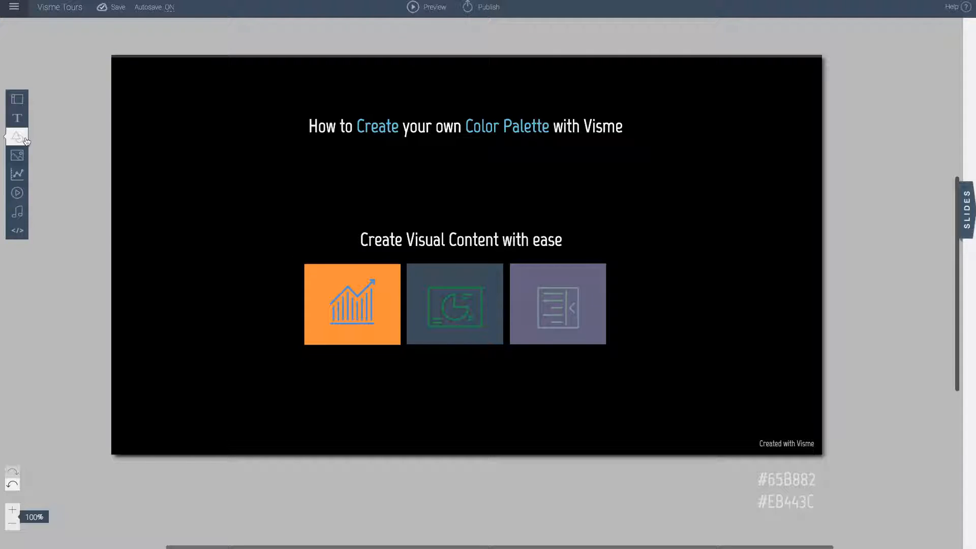
click(18, 138)
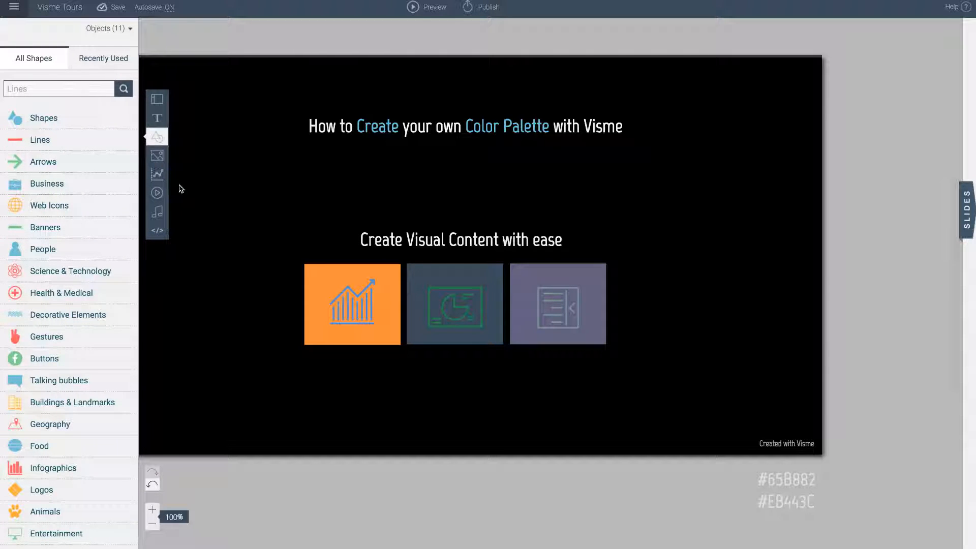
Add a new custom colour to the first tile's fill palette, starting from a green shade
click(320, 279)
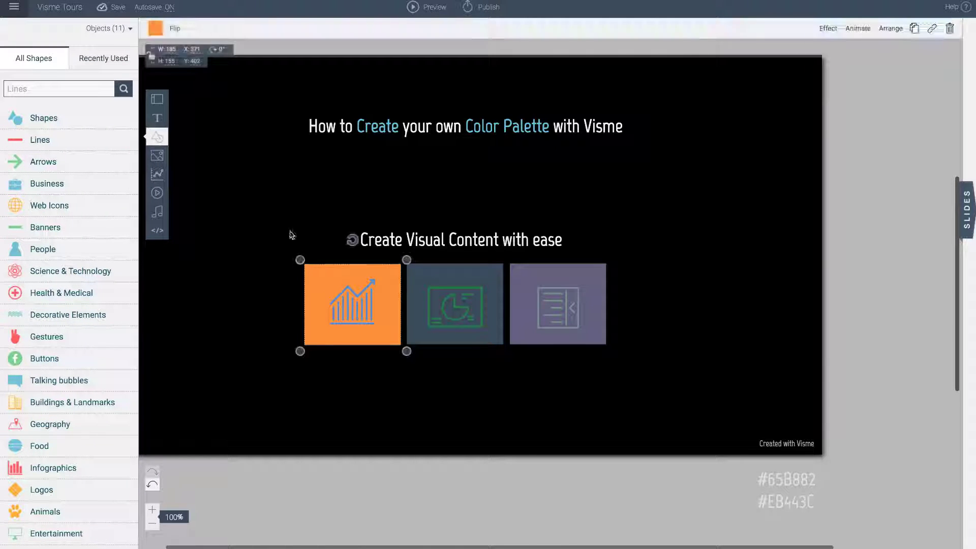
click(156, 31)
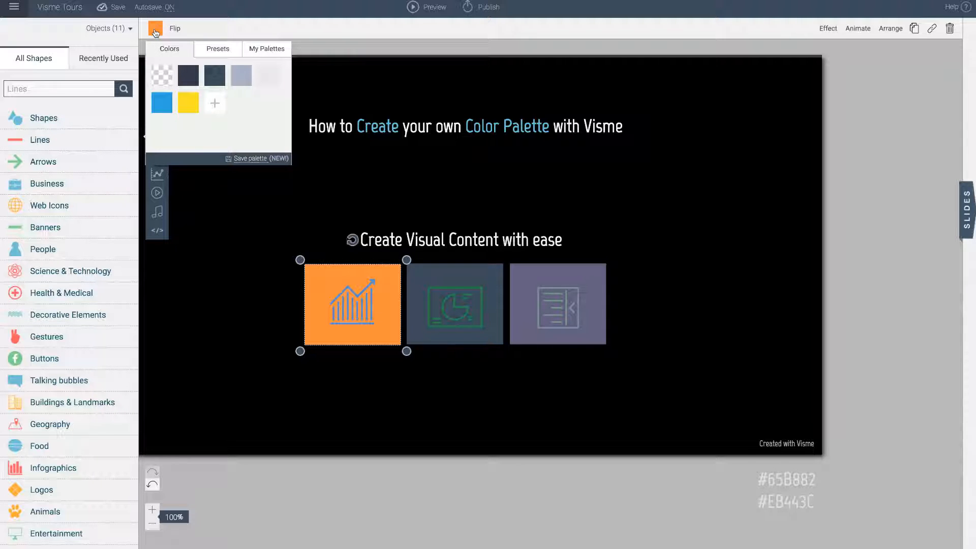
mouse_move(188, 75)
click(214, 103)
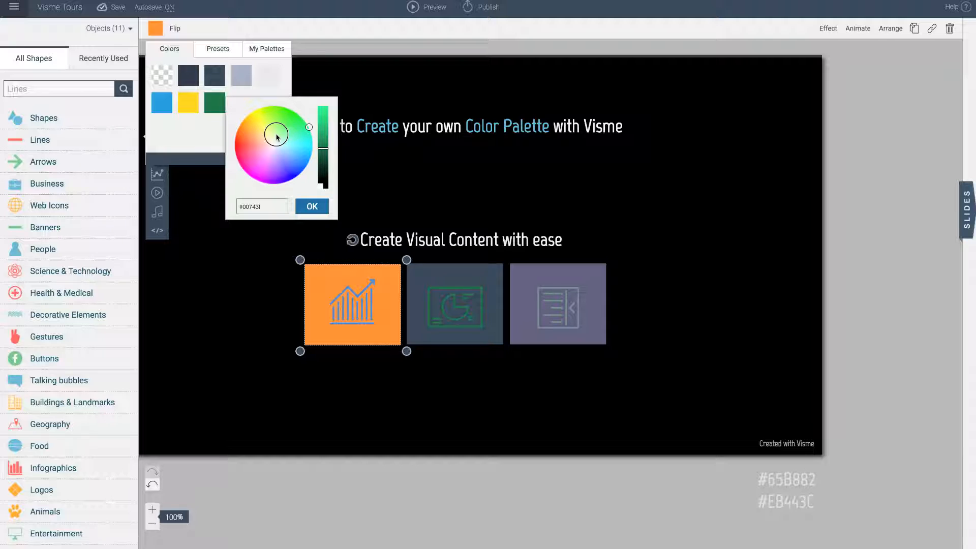
drag(287, 136, 280, 133)
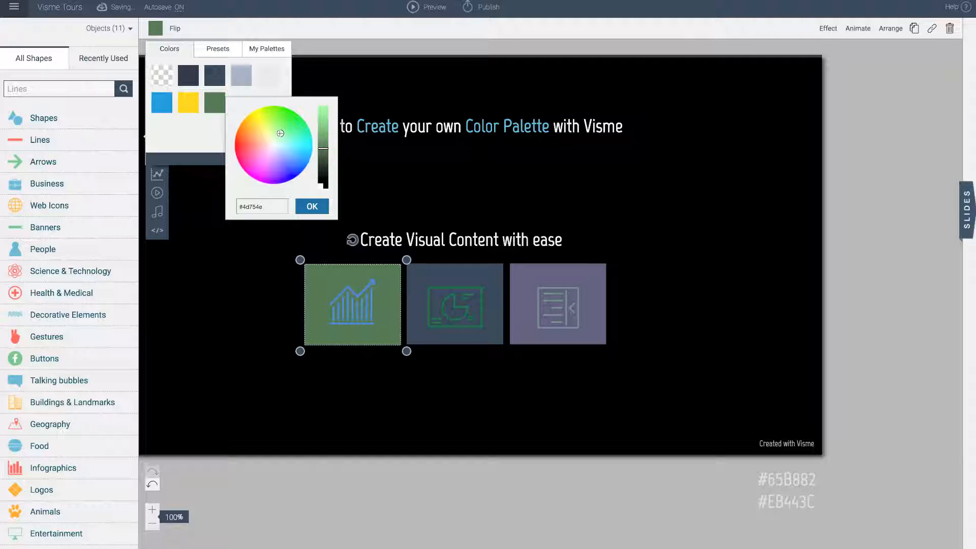
Set the new colour's hex value to #65B882 so the first tile turns light green
click(260, 207)
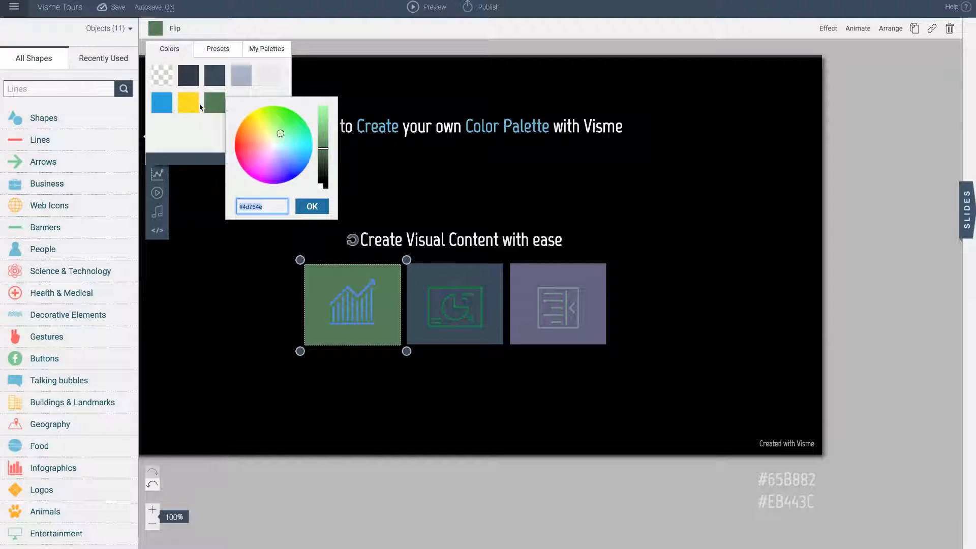
click(243, 206)
text(#)
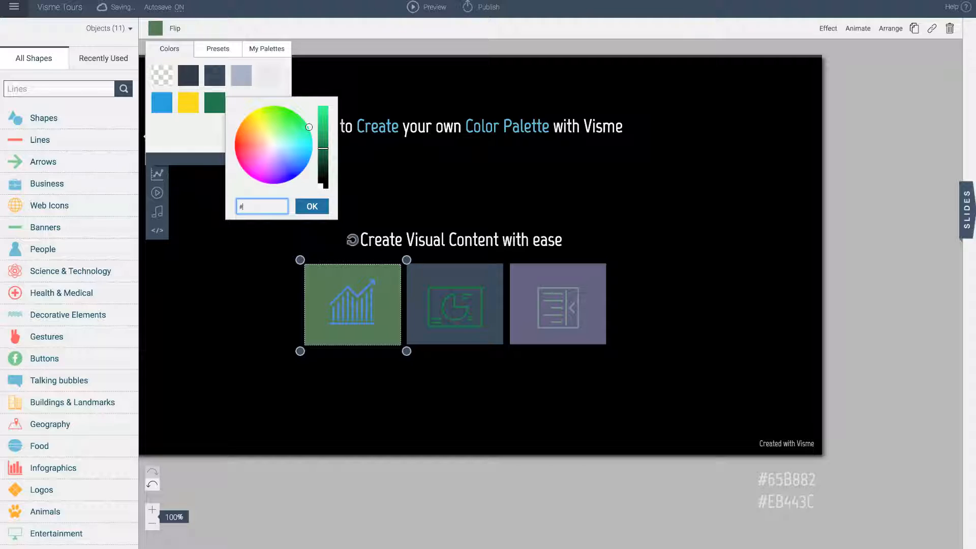
text(65B)
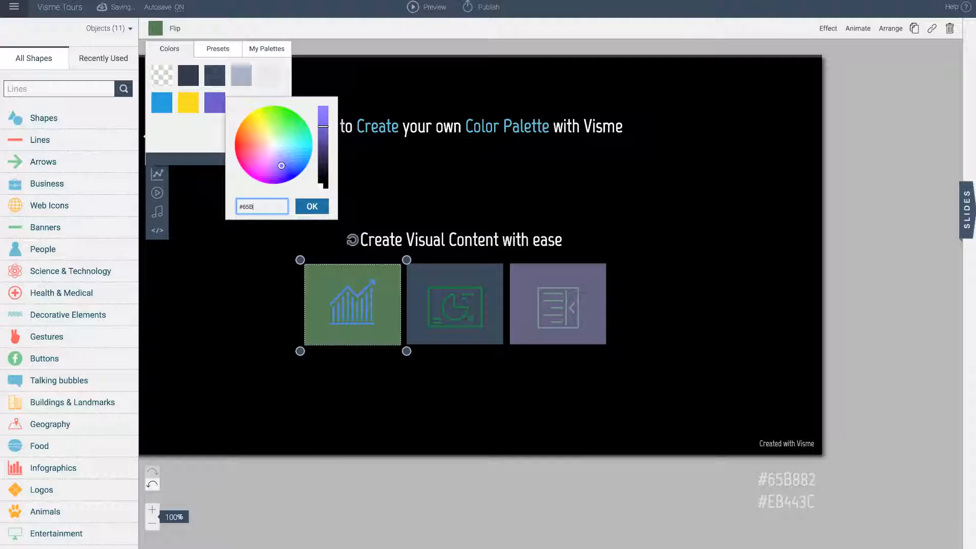
text(98)
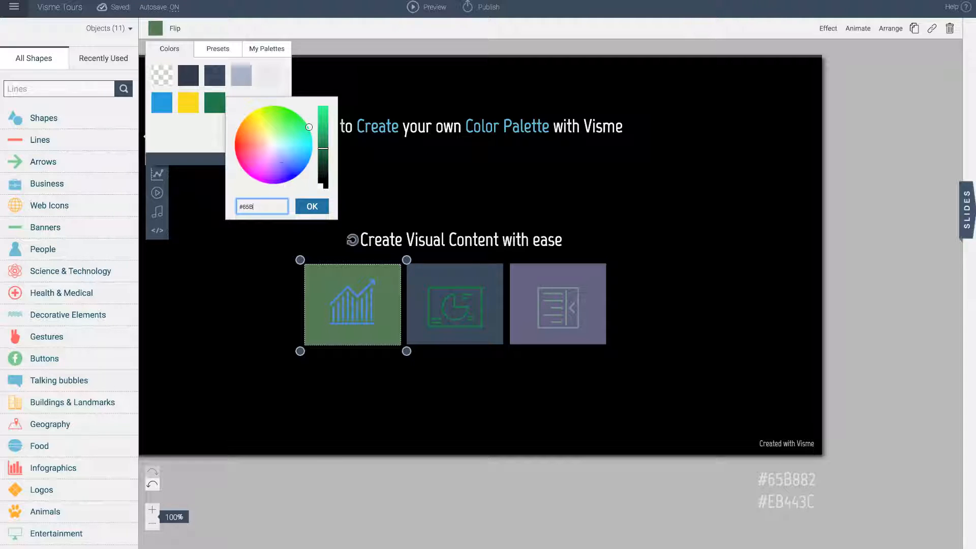
text(882)
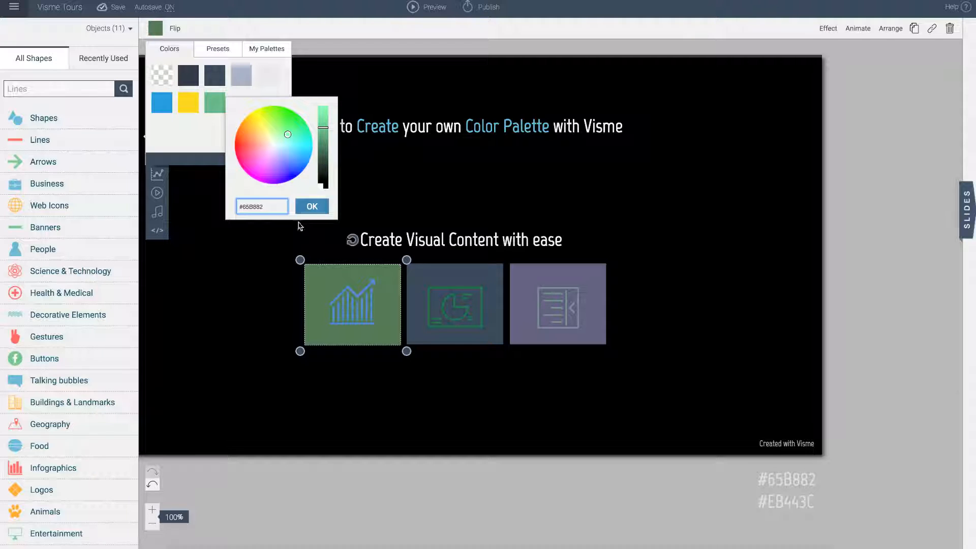
click(313, 206)
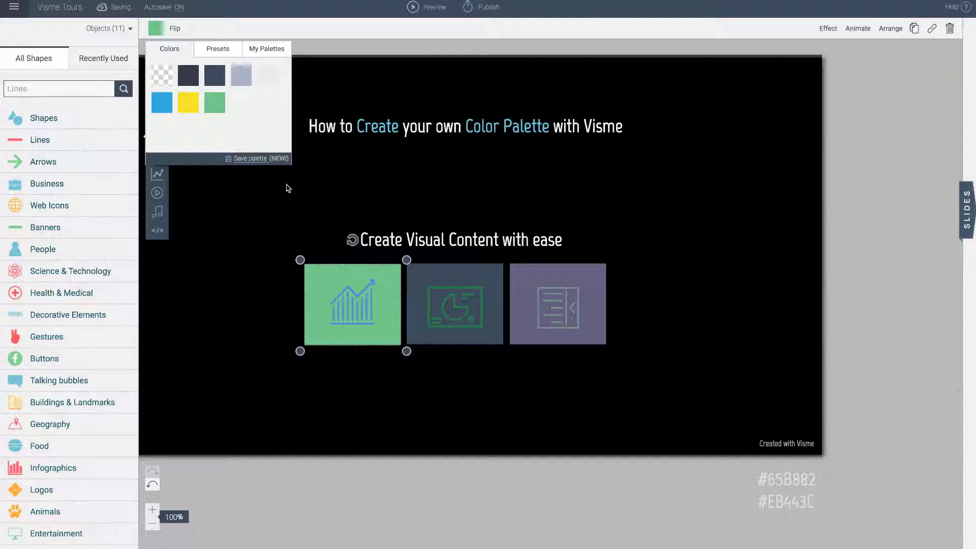
click(641, 409)
Remove the #65B882 line from the note below the slide and copy #EB443C
click(787, 479)
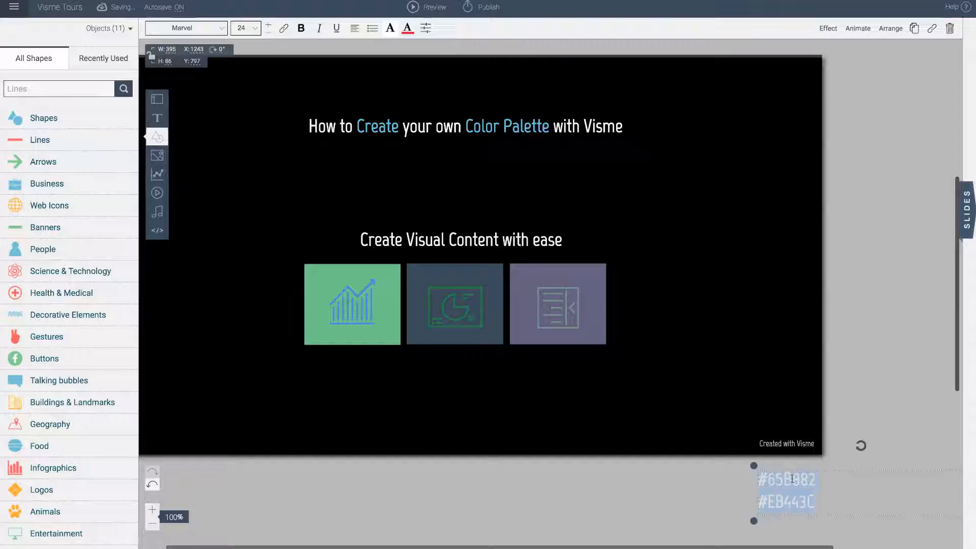
drag(814, 478, 758, 479)
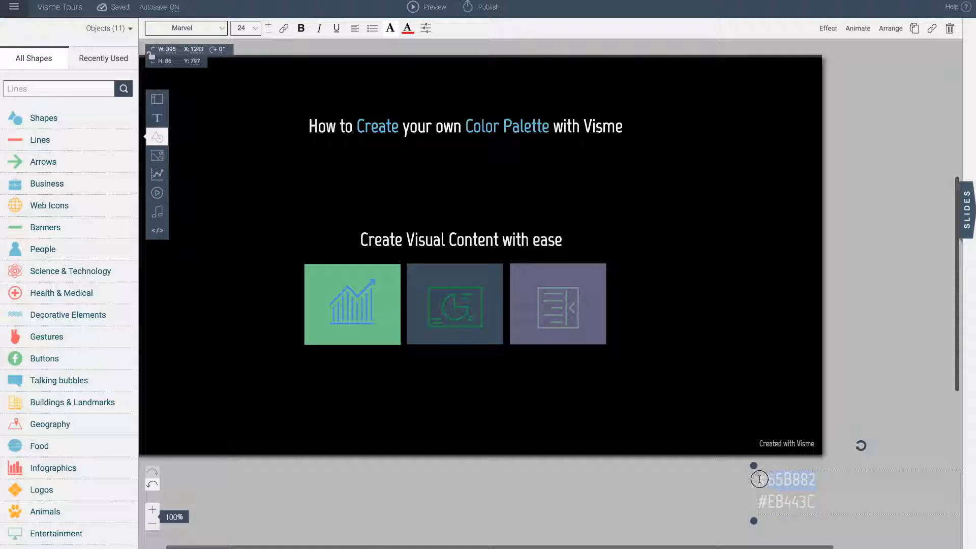
key(Delete)
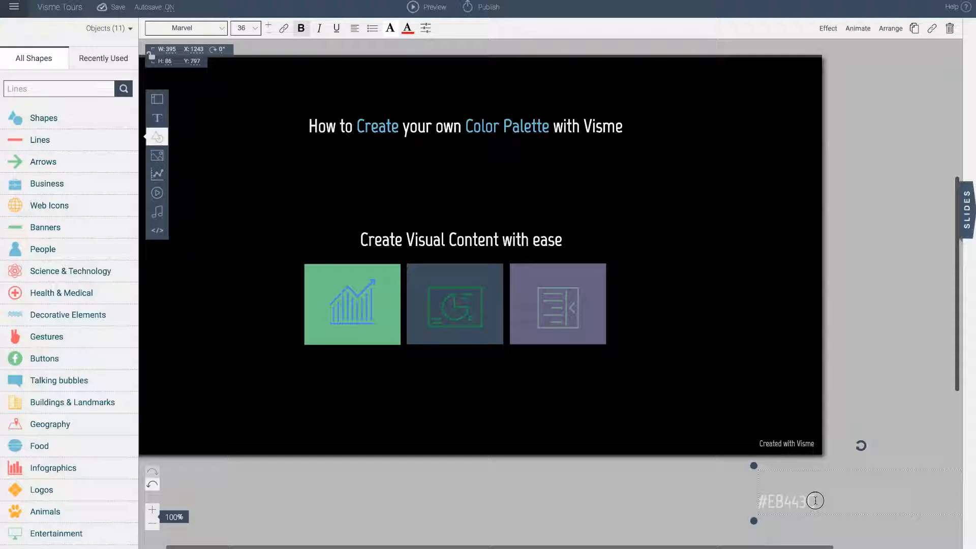
drag(815, 501, 758, 500)
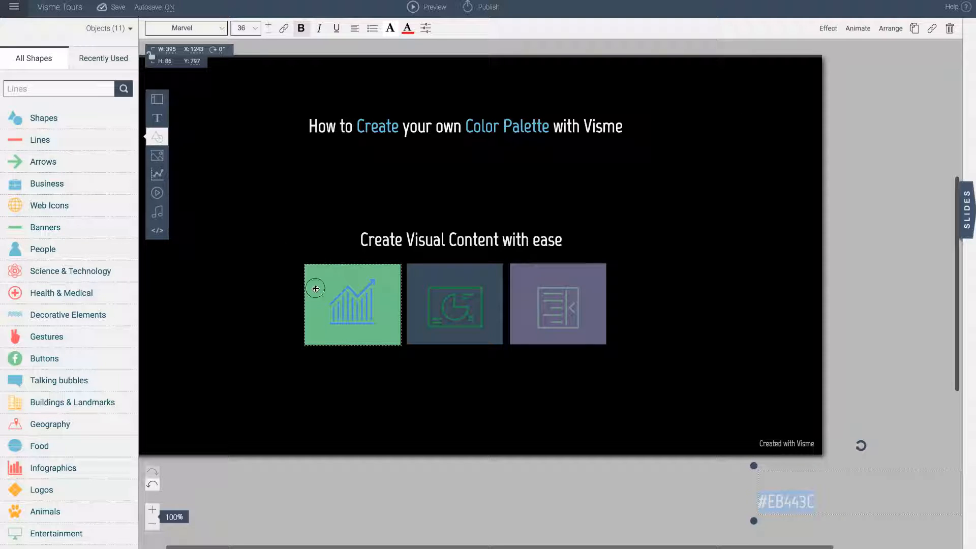
Recolour the left square red #EB443C via a new custom swatch with the pasted hex
click(316, 286)
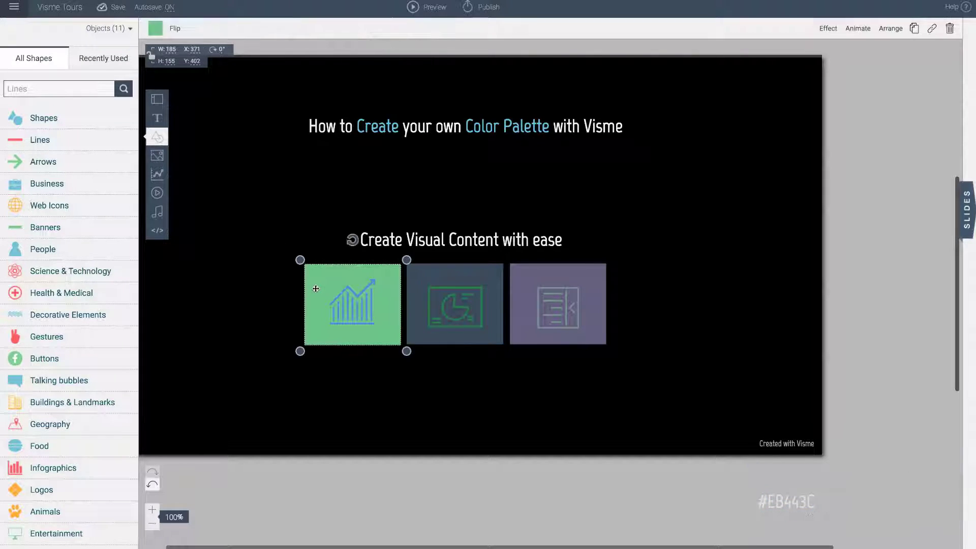
click(156, 29)
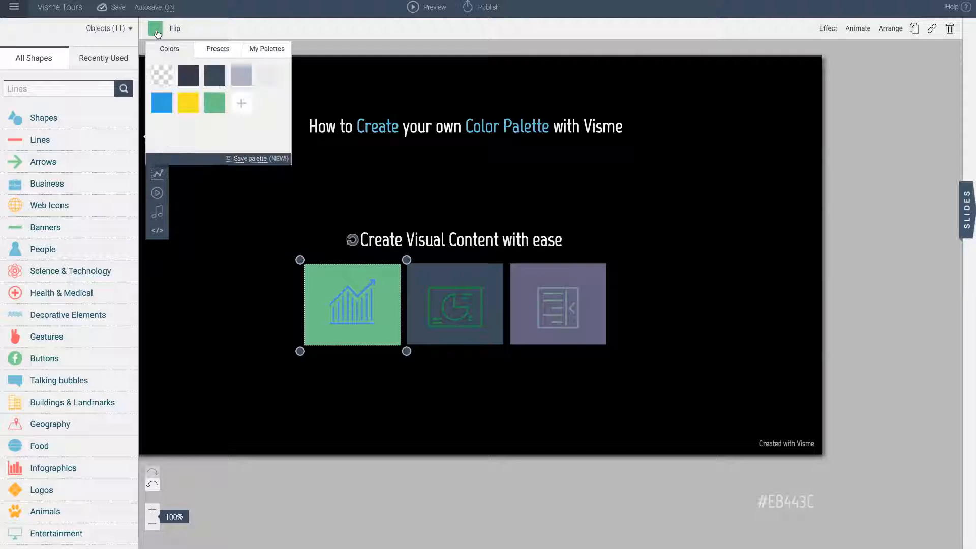
click(242, 102)
double_click(288, 206)
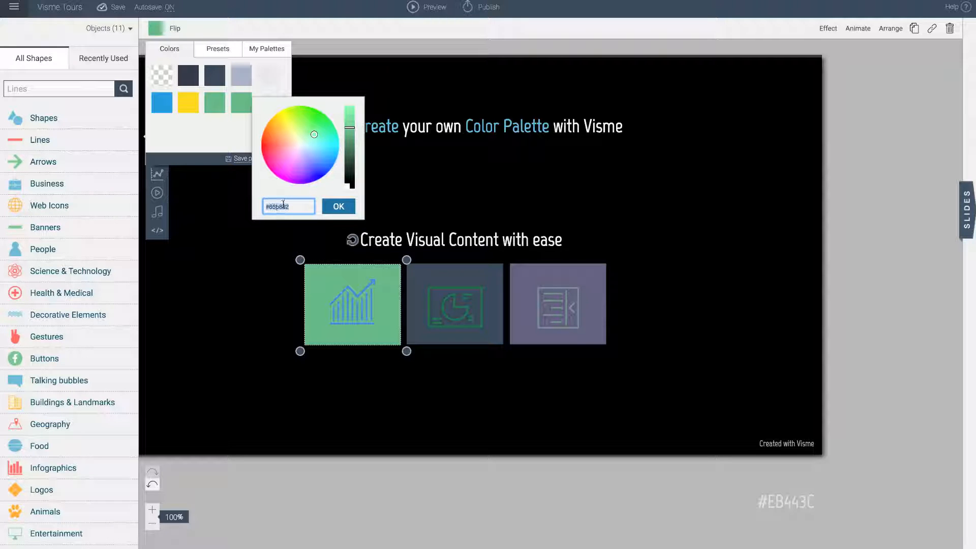
text(#EB443C)
click(339, 206)
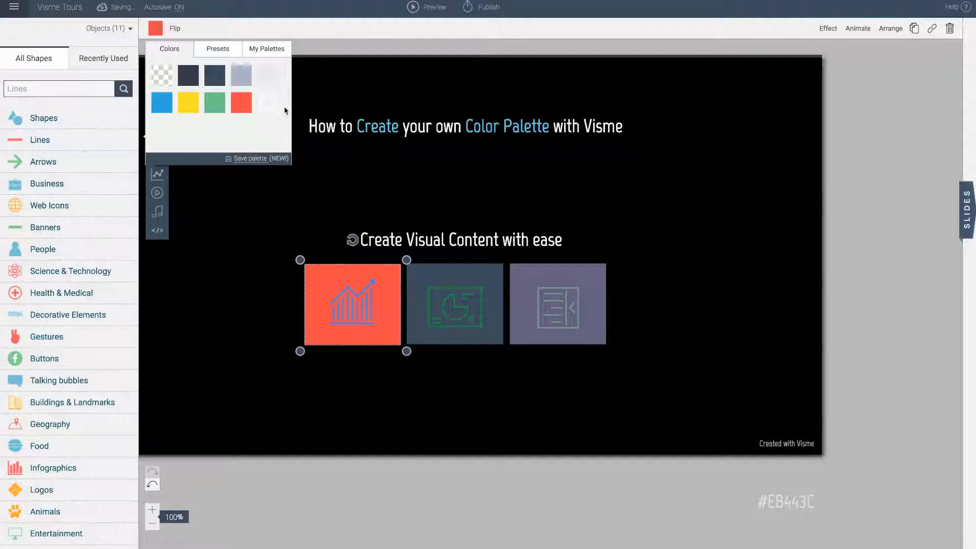
mouse_move(241, 102)
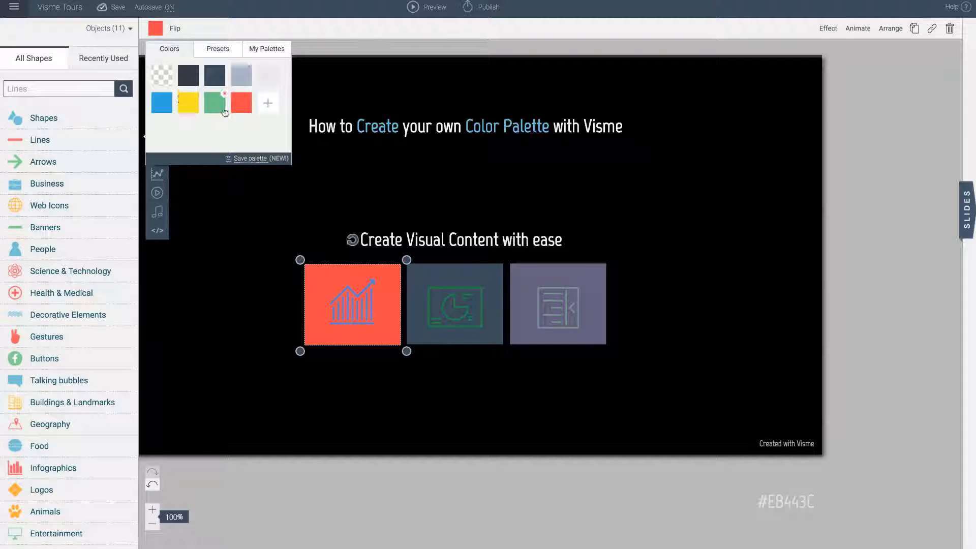
Save the colours as a palette named Visme Brand Colors and confirm it lists under saved palettes
click(253, 160)
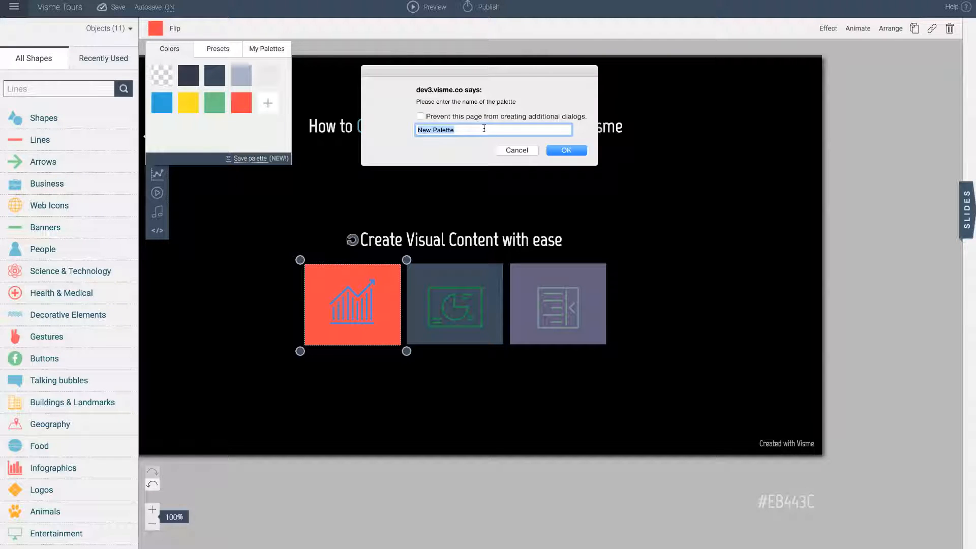
text(Visme Brand Colors)
click(565, 151)
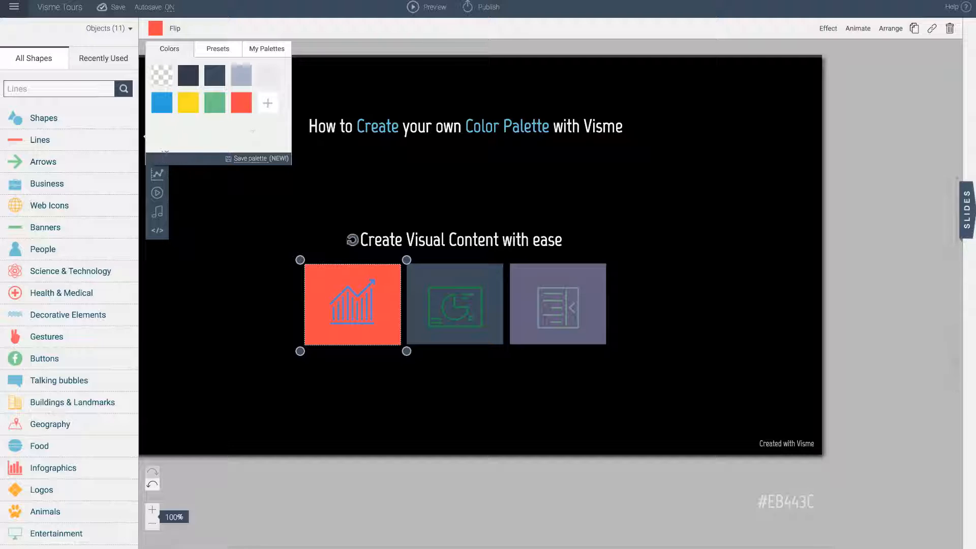
click(267, 49)
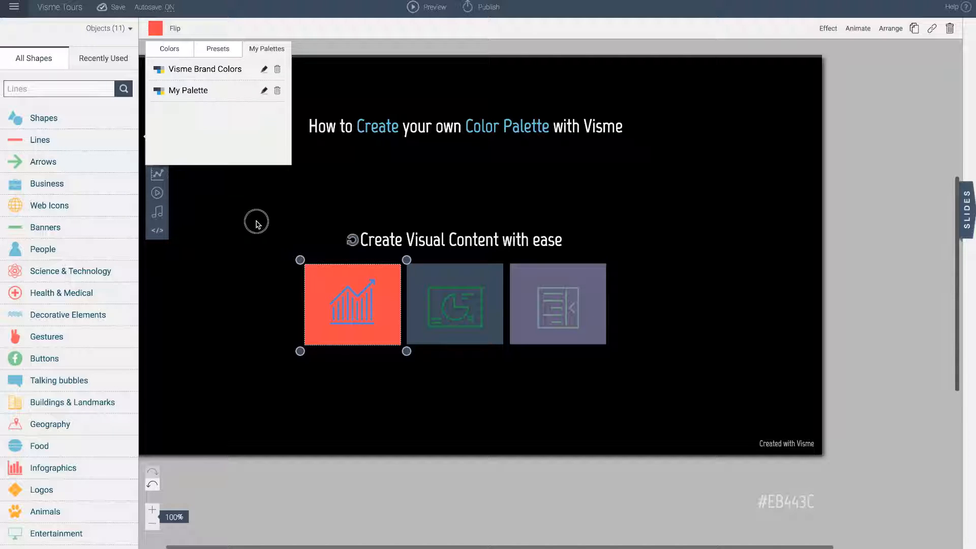
click(436, 159)
click(588, 286)
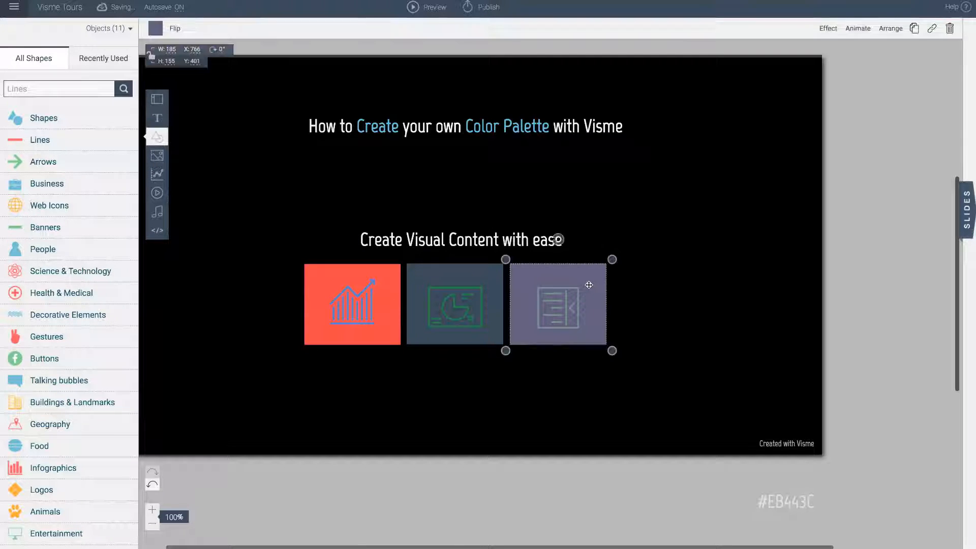
Fill the right square with green from the Visme Brand Colors palette
click(158, 30)
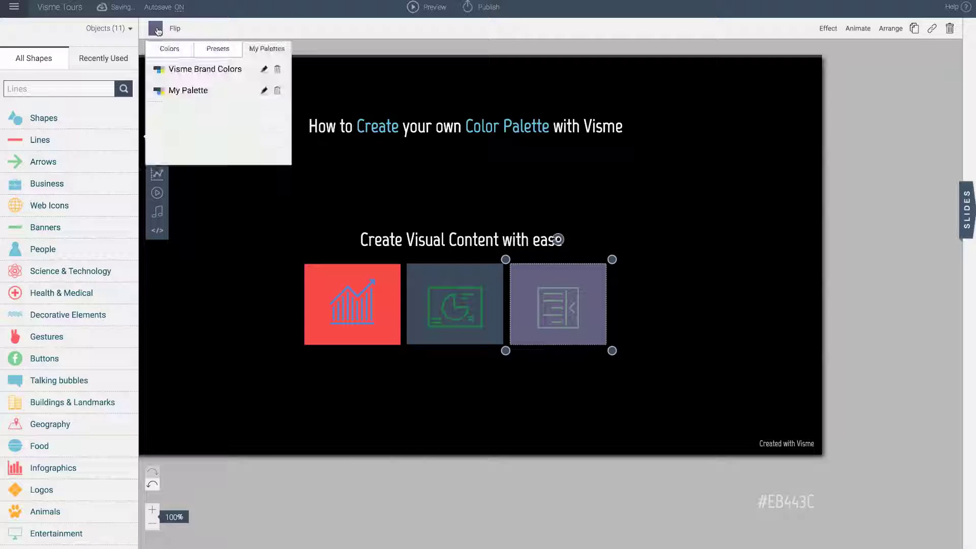
click(205, 69)
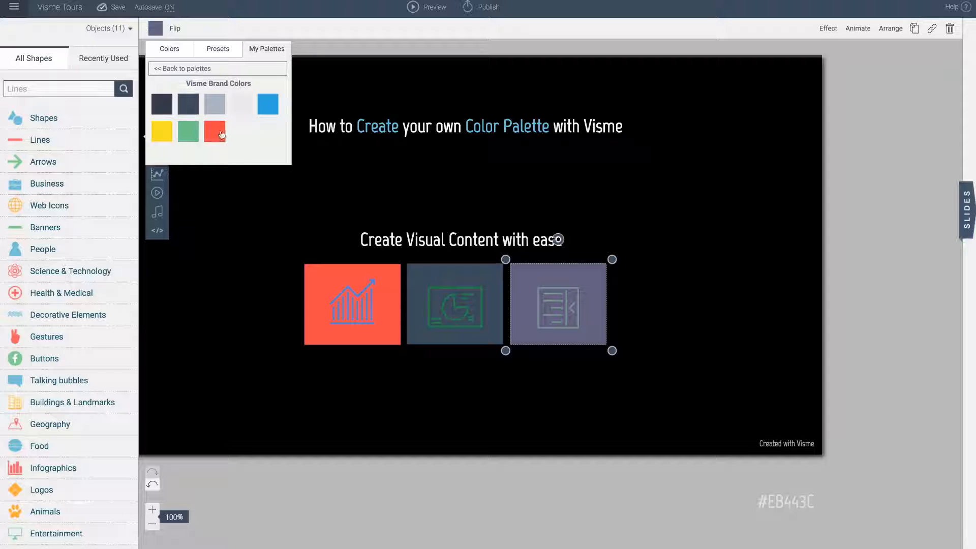
click(189, 132)
click(486, 272)
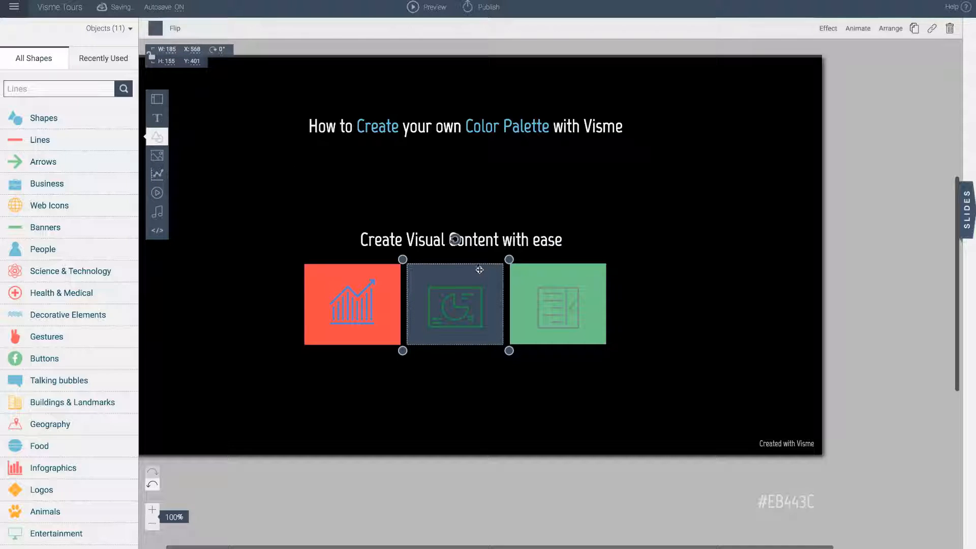
click(156, 29)
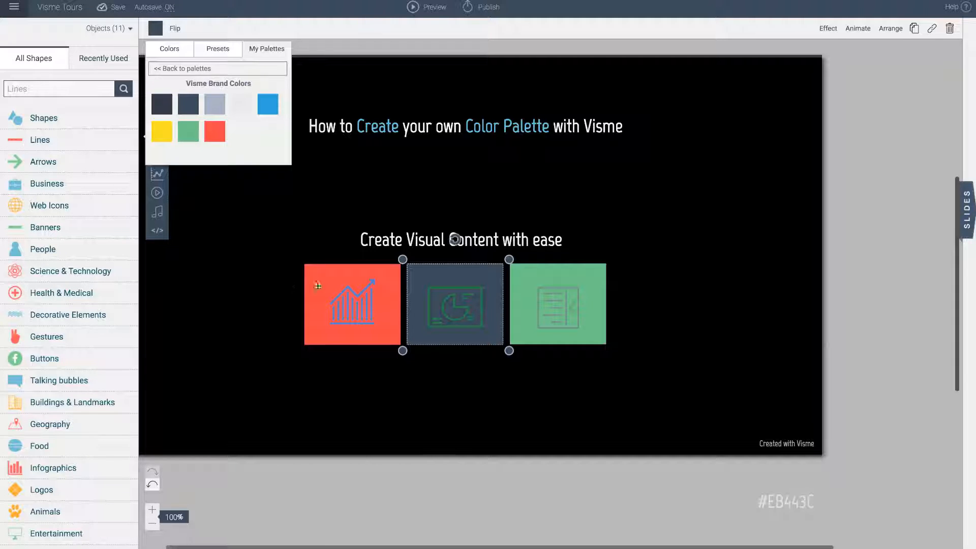
Move the chart icon out of the red square to below the row of squares
click(359, 313)
drag(359, 313, 430, 377)
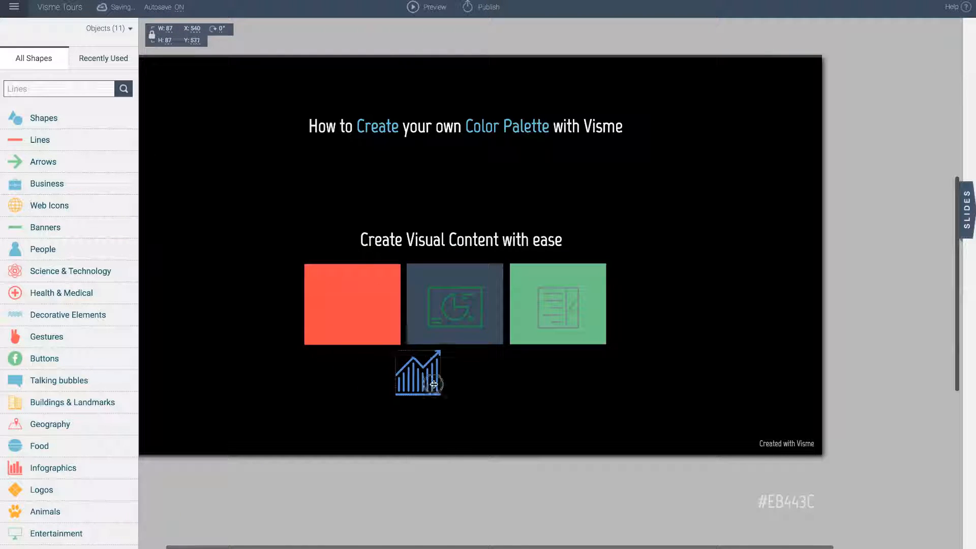
Place the presentation icon in the red square and the bar-chart icon in the middle square
drag(437, 304, 343, 294)
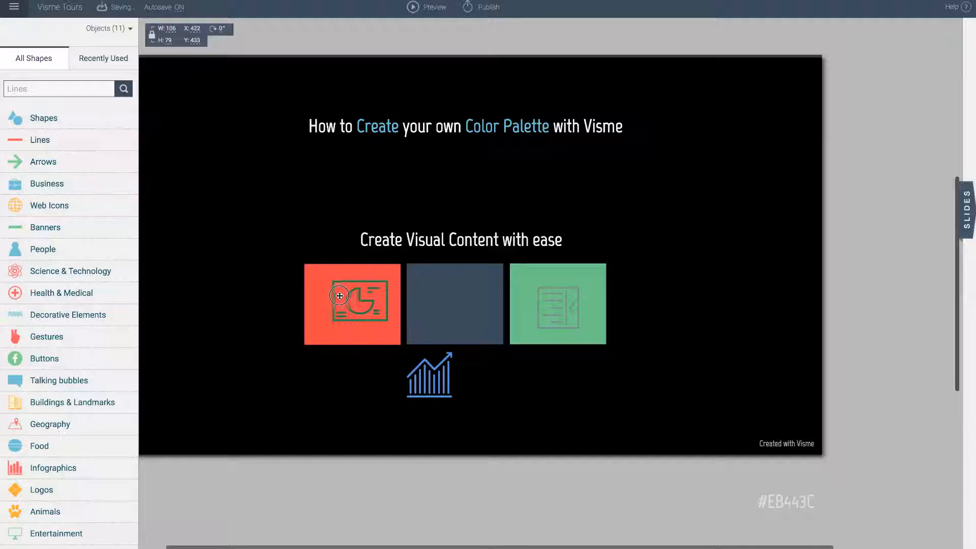
drag(339, 295, 334, 298)
click(424, 382)
drag(424, 382, 461, 308)
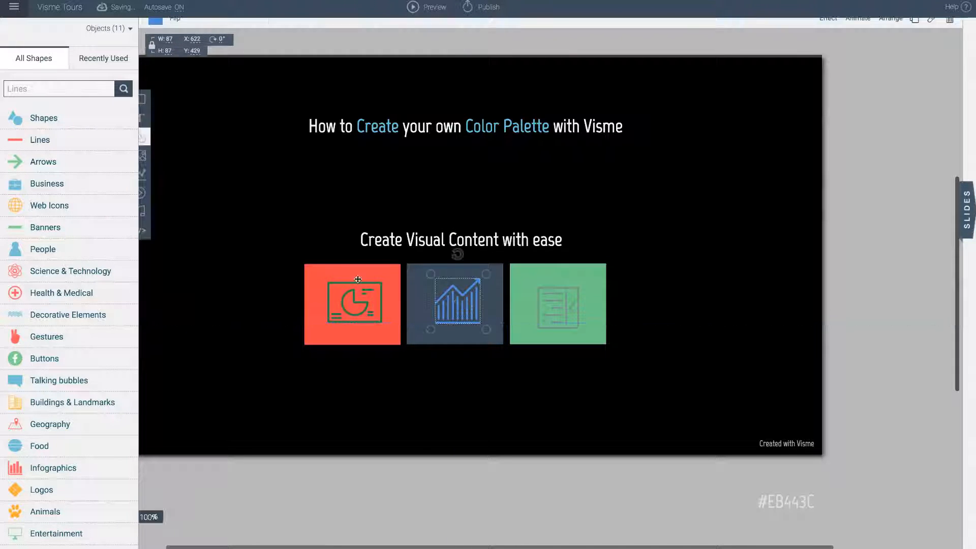
Select the presentation icon inside the red square to change its colour
click(349, 294)
click(350, 294)
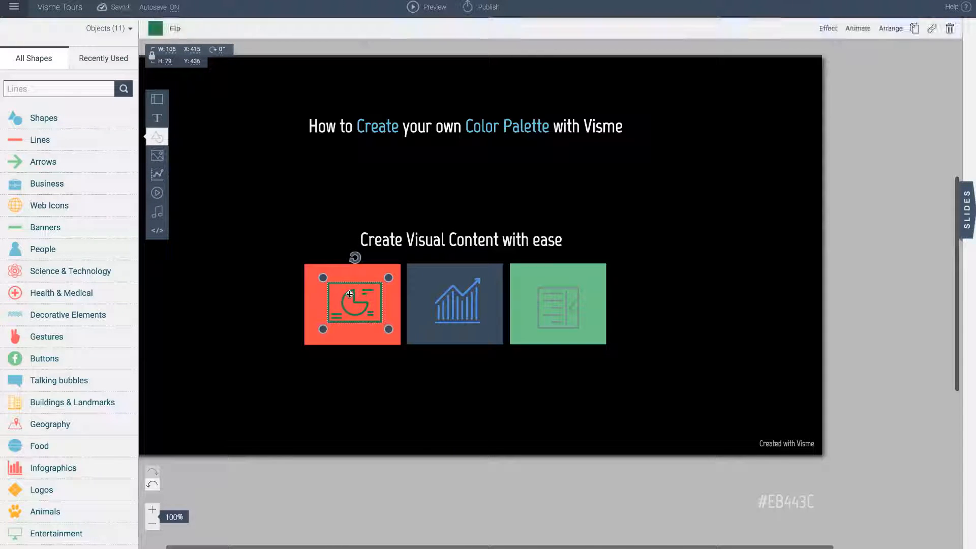
click(154, 30)
Make the presentation icon white and give the bar-chart icon a palette colour
click(236, 106)
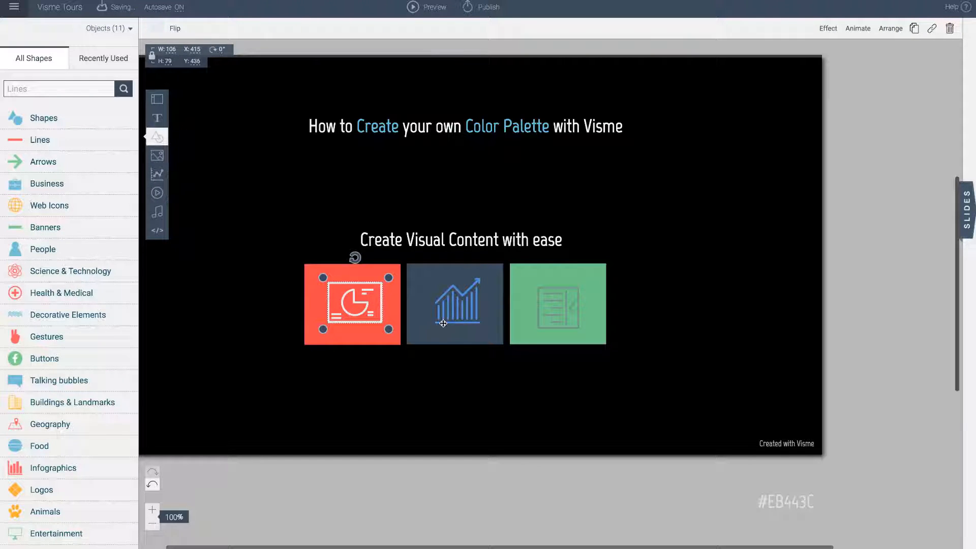
click(457, 301)
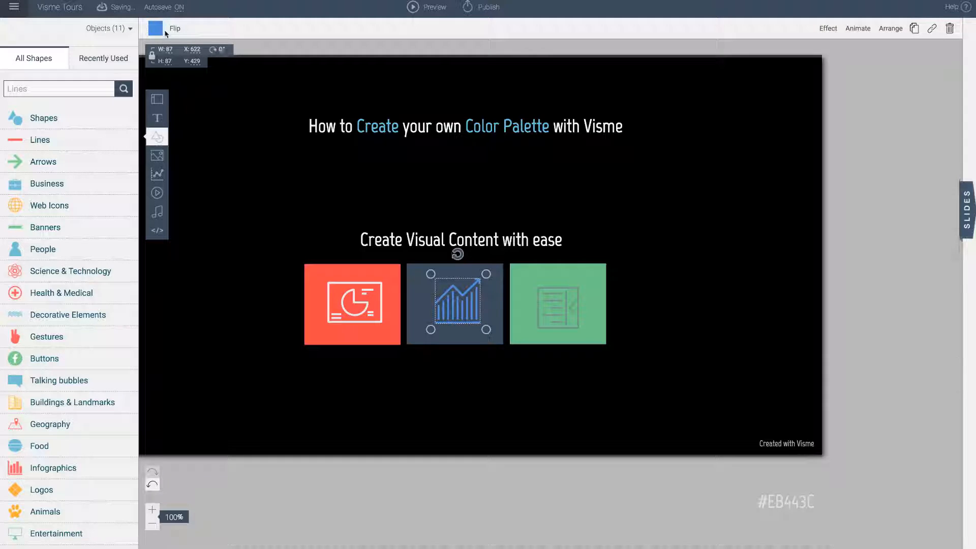
click(156, 31)
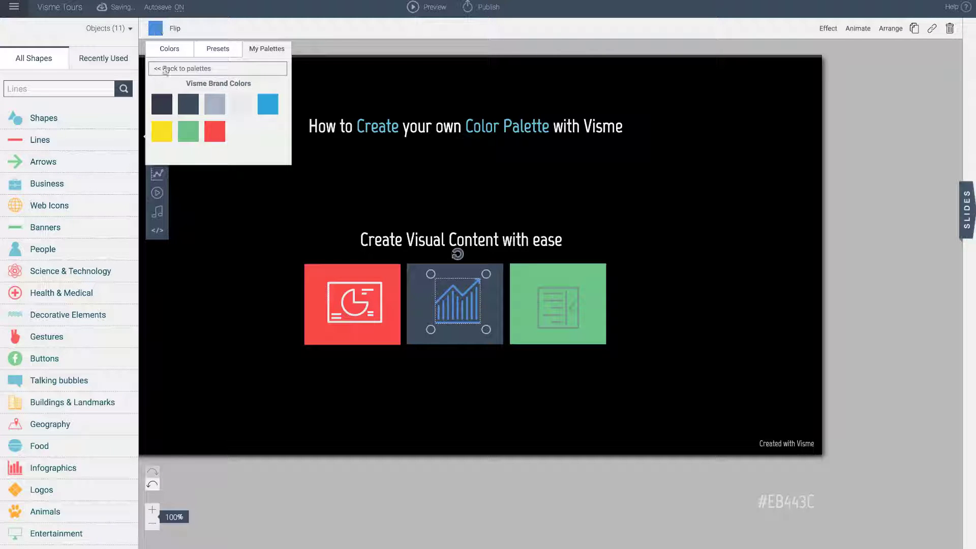
click(187, 107)
Make the middle square yellow from the brand palette and recentre its chart icon
click(416, 301)
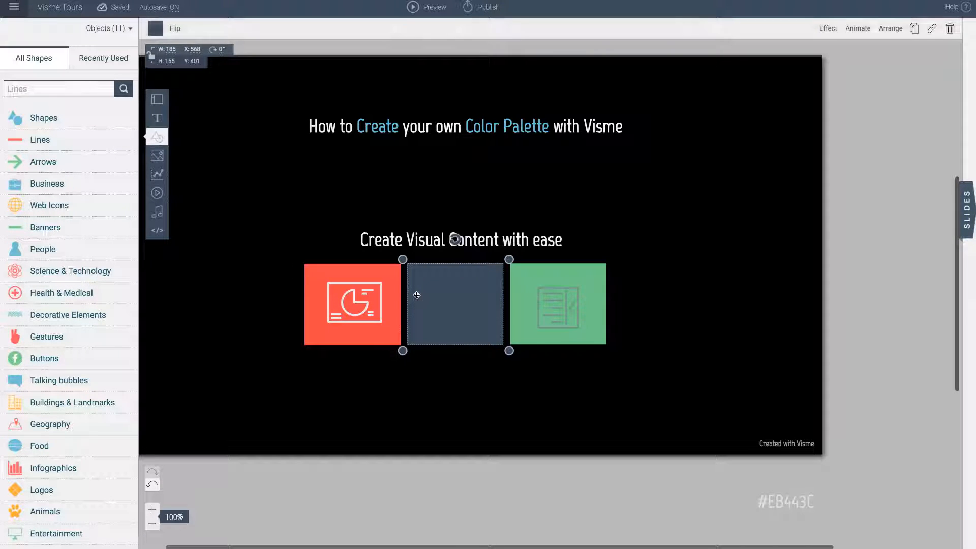
click(156, 32)
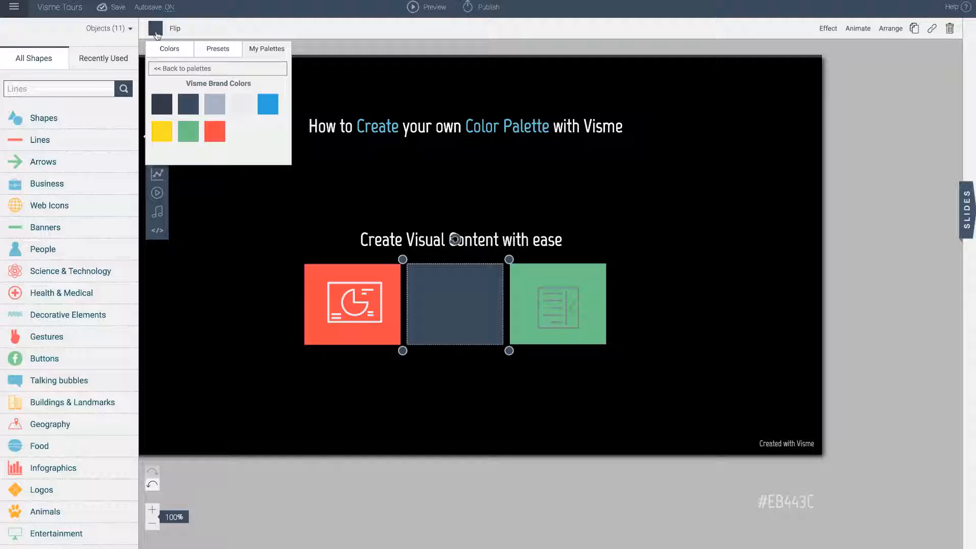
click(162, 134)
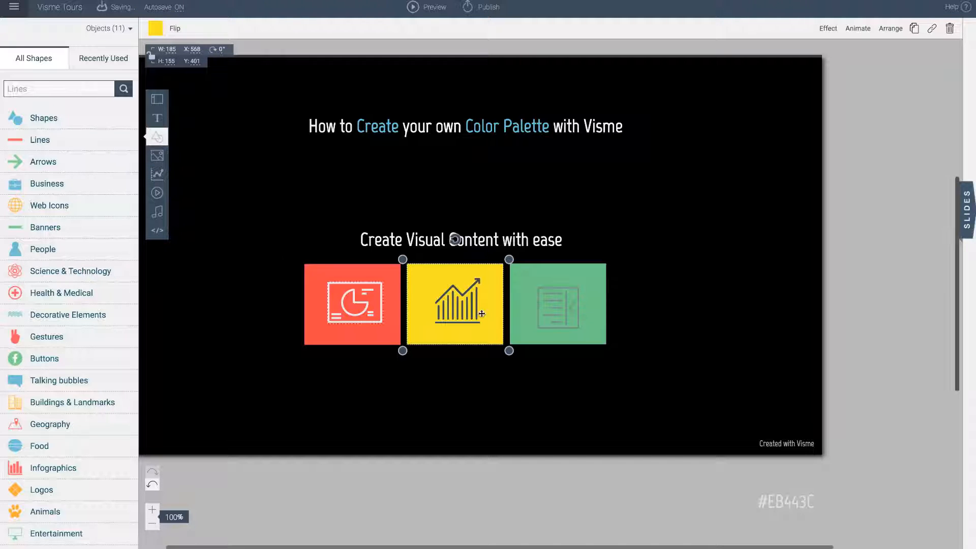
click(461, 305)
drag(462, 305, 458, 308)
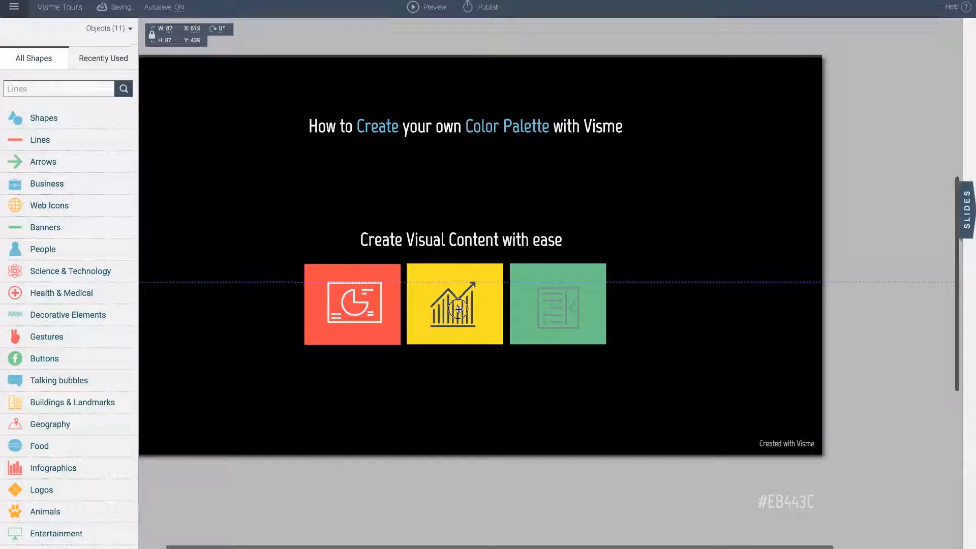
drag(458, 308, 461, 307)
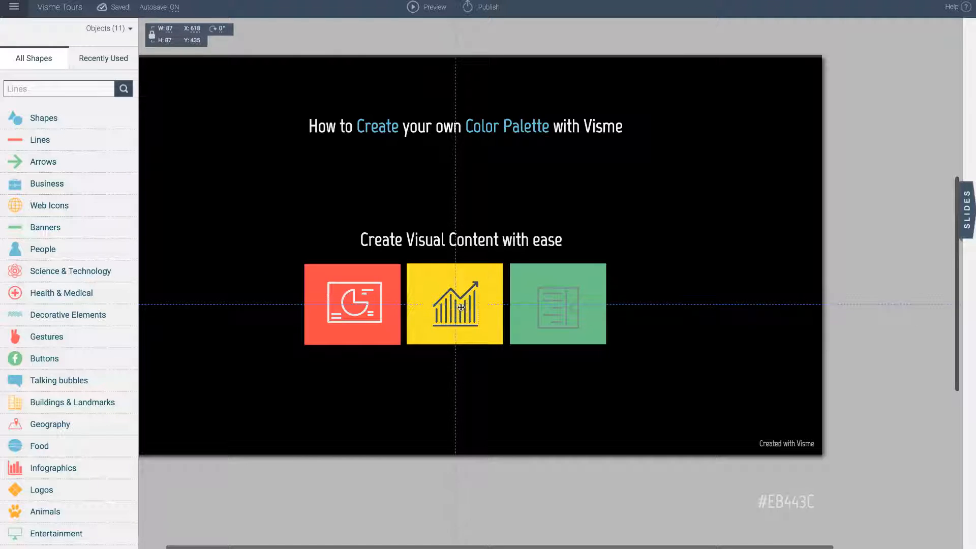
Make the green square's icon white and centre it within the square
click(562, 295)
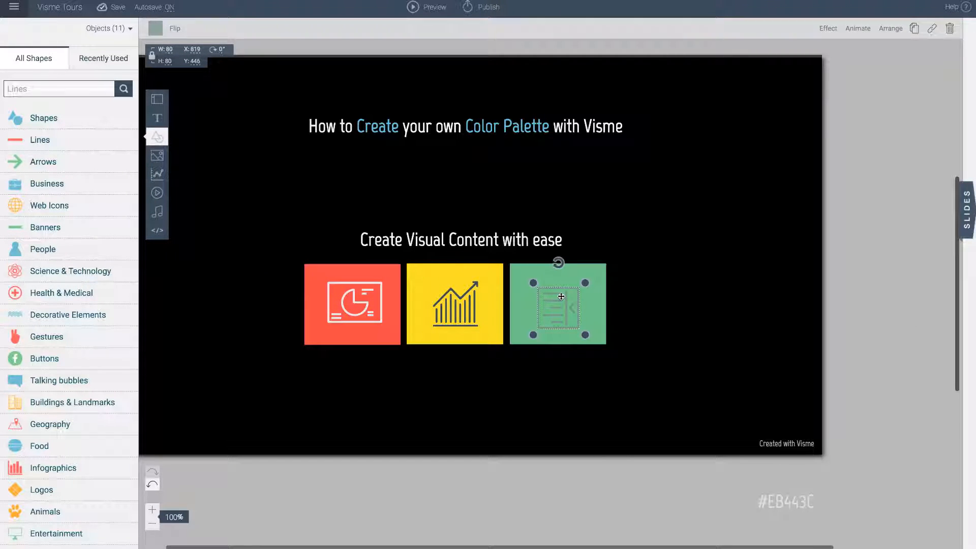
click(158, 32)
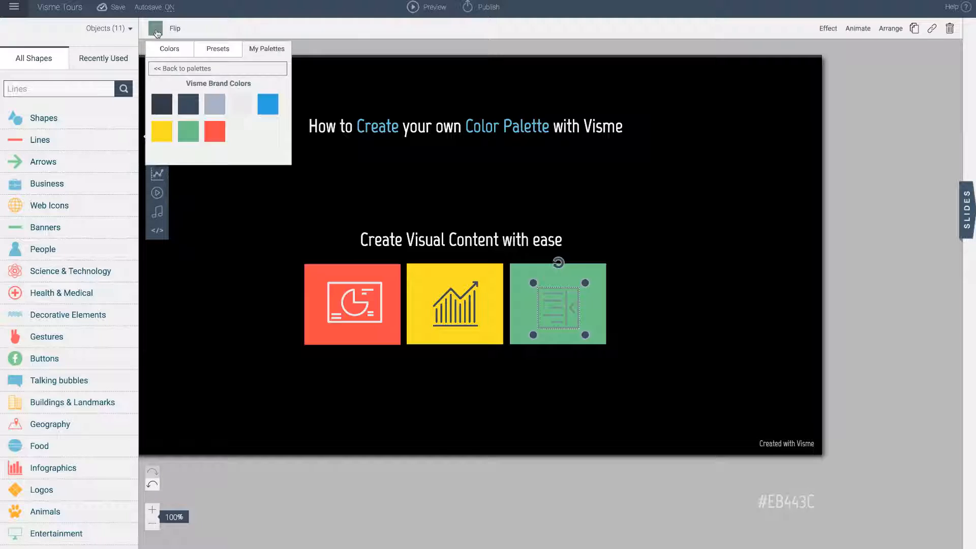
click(240, 104)
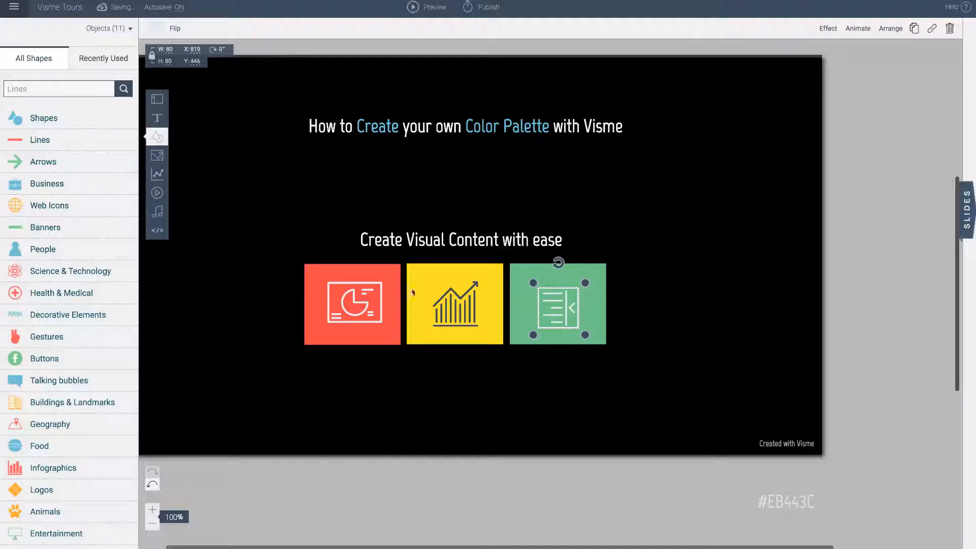
drag(557, 308, 557, 305)
click(660, 330)
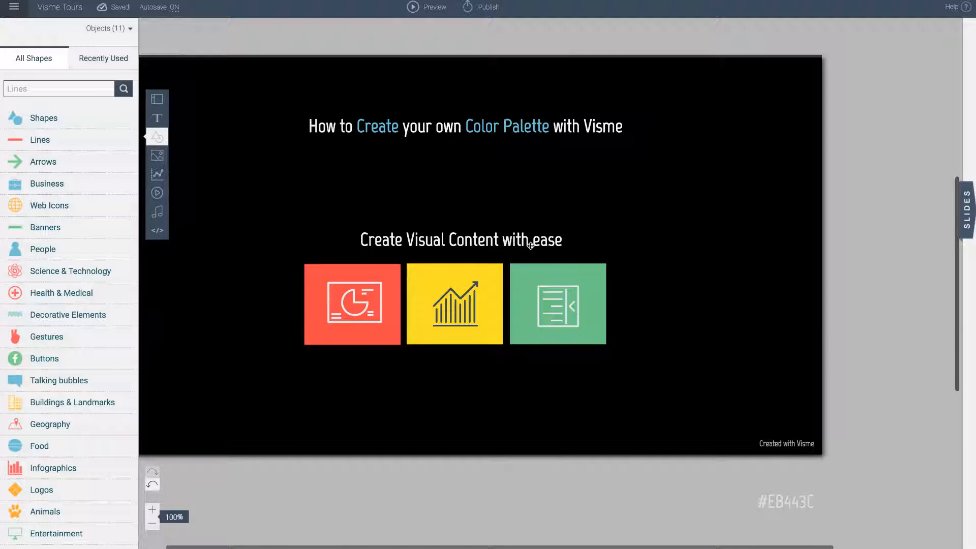
Edit the subtitle and highlight just the words Visual Content
double_click(444, 236)
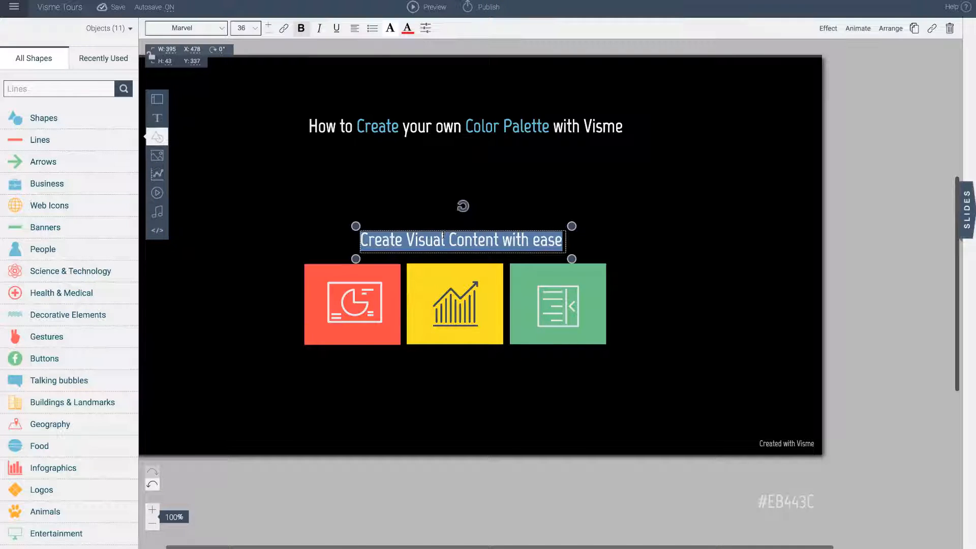
drag(439, 233, 412, 235)
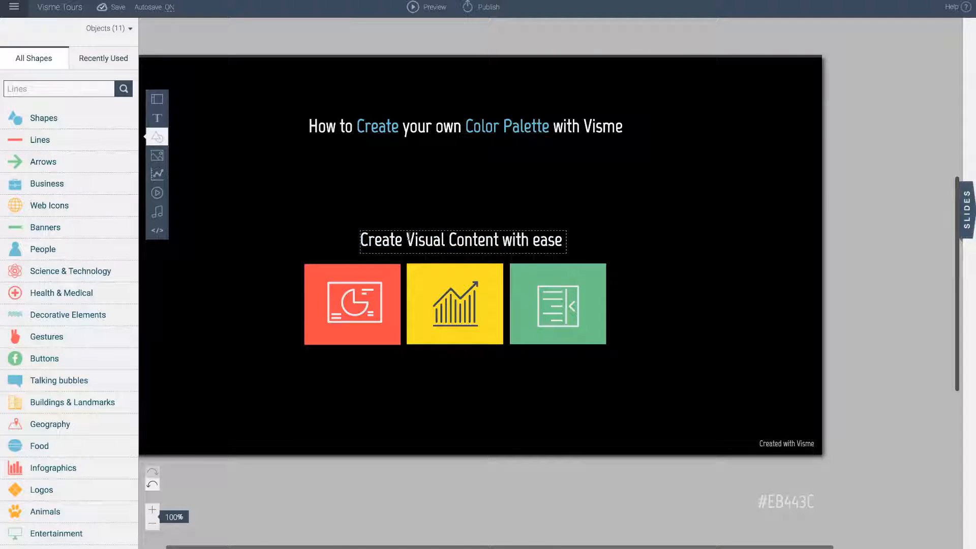
double_click(461, 240)
click(476, 244)
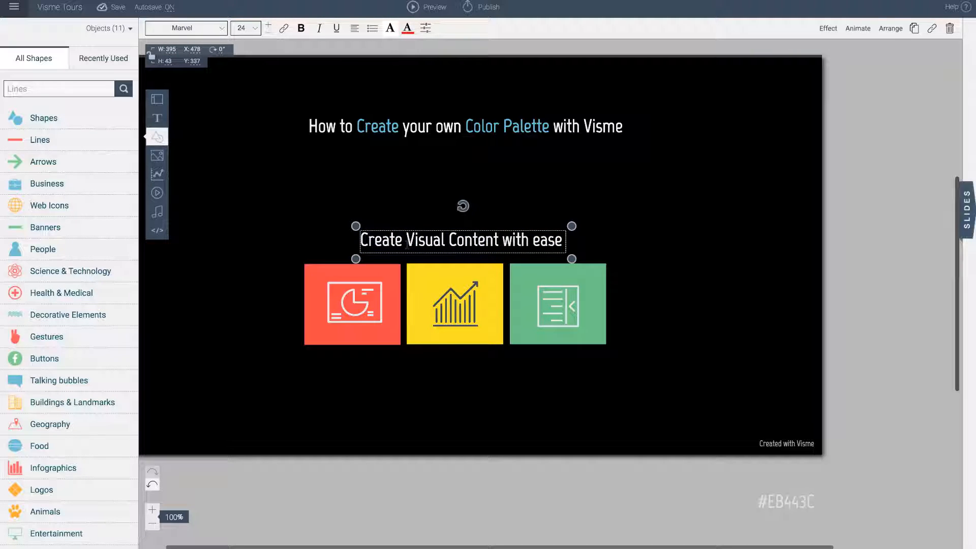
drag(449, 242, 564, 241)
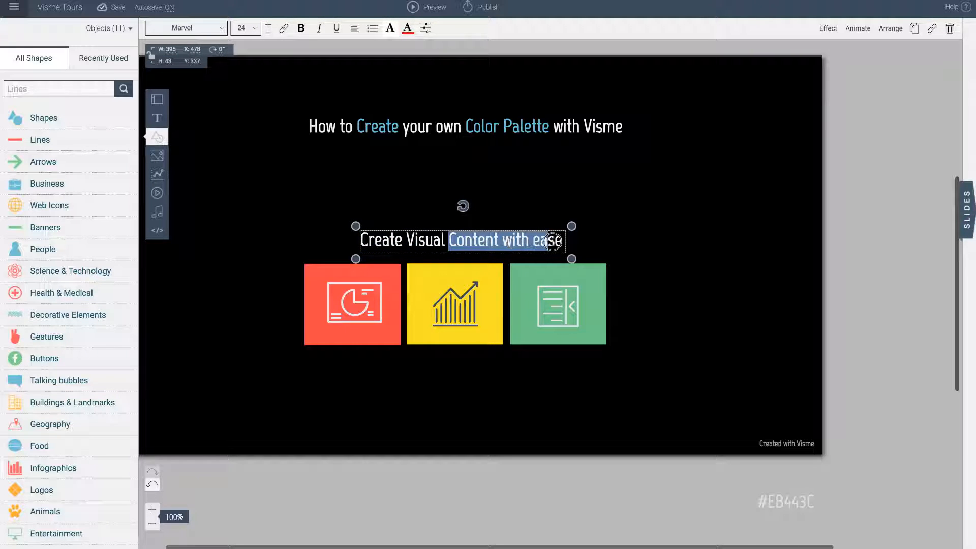
click(404, 238)
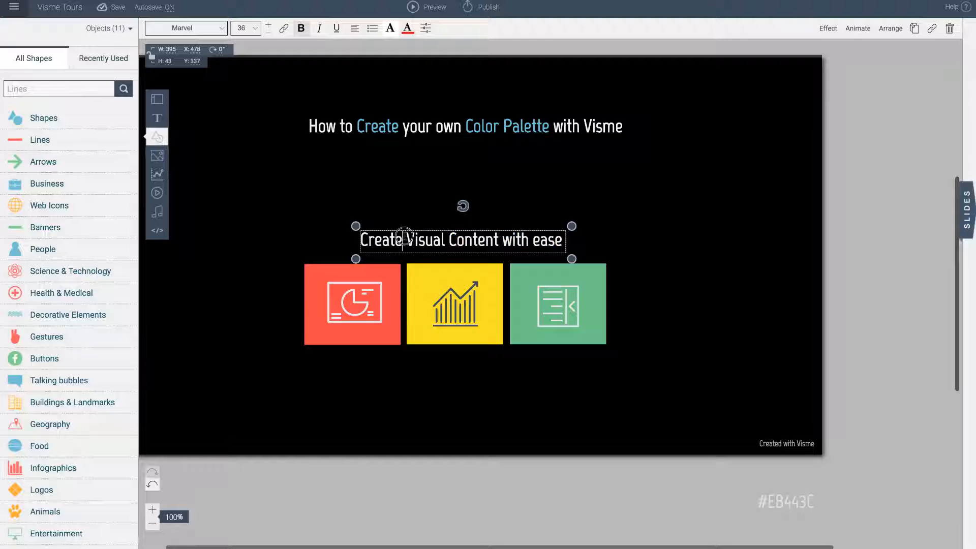
drag(406, 240, 499, 240)
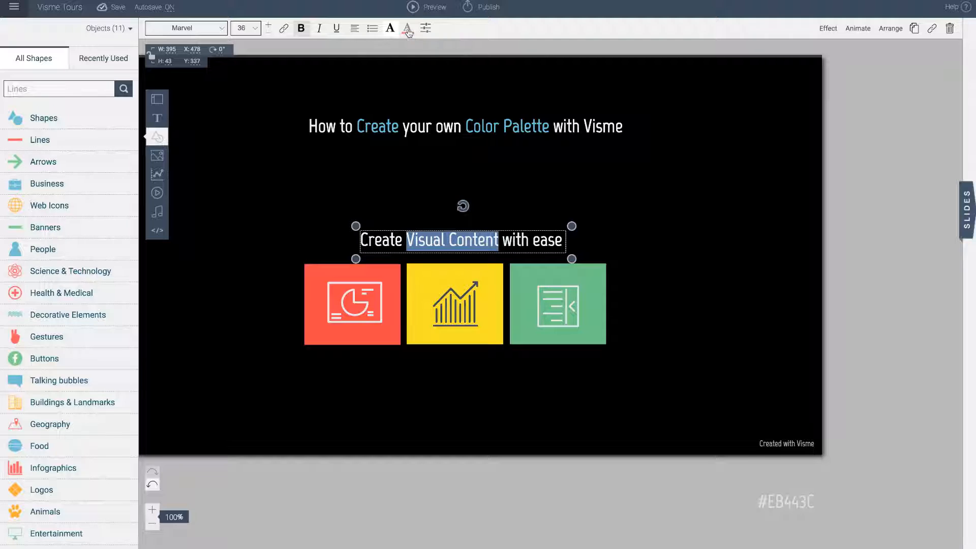
Colour the highlighted words Visual Content yellow from the brand palette
click(407, 29)
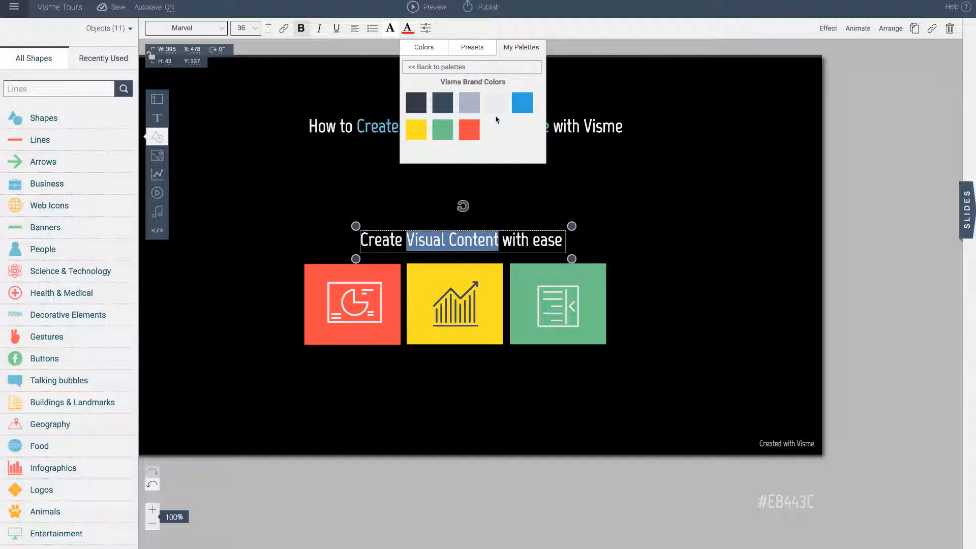
click(422, 135)
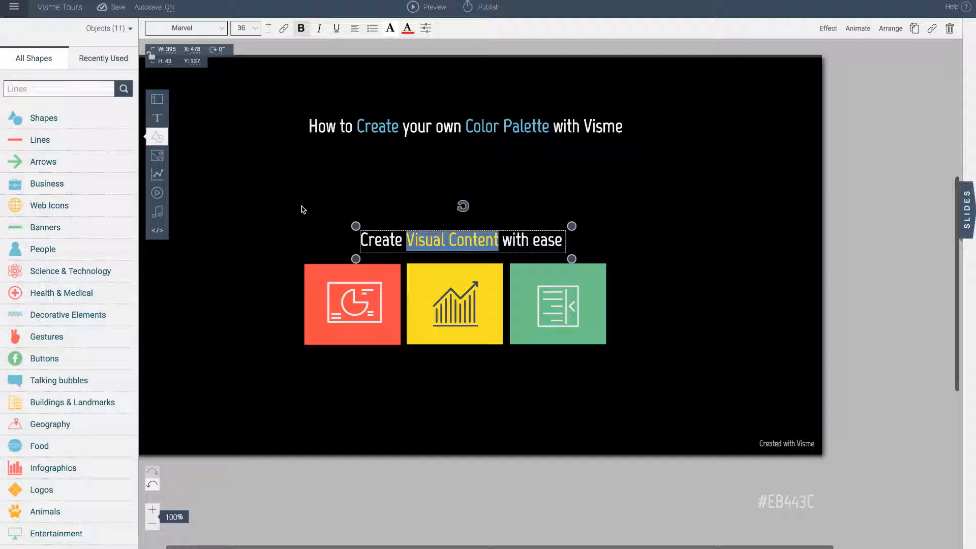
click(383, 399)
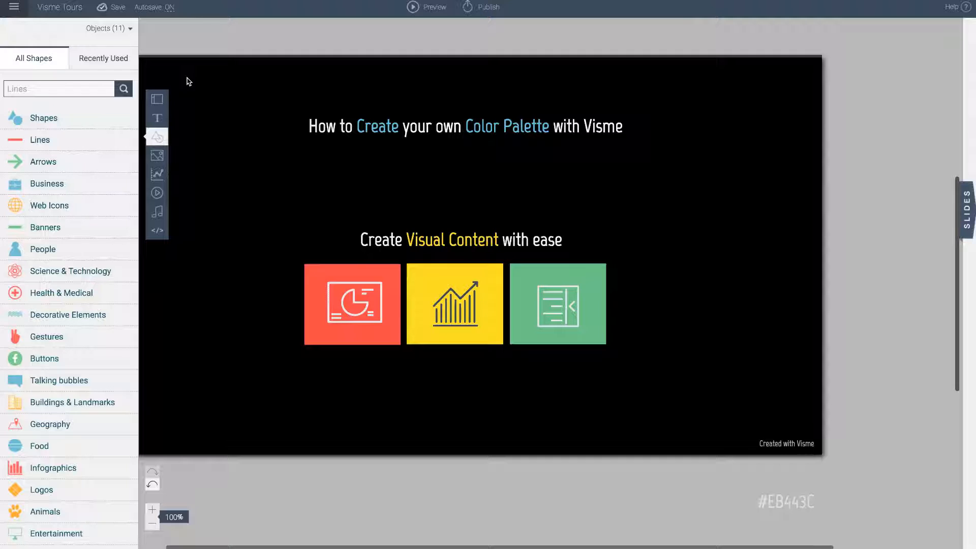
click(315, 283)
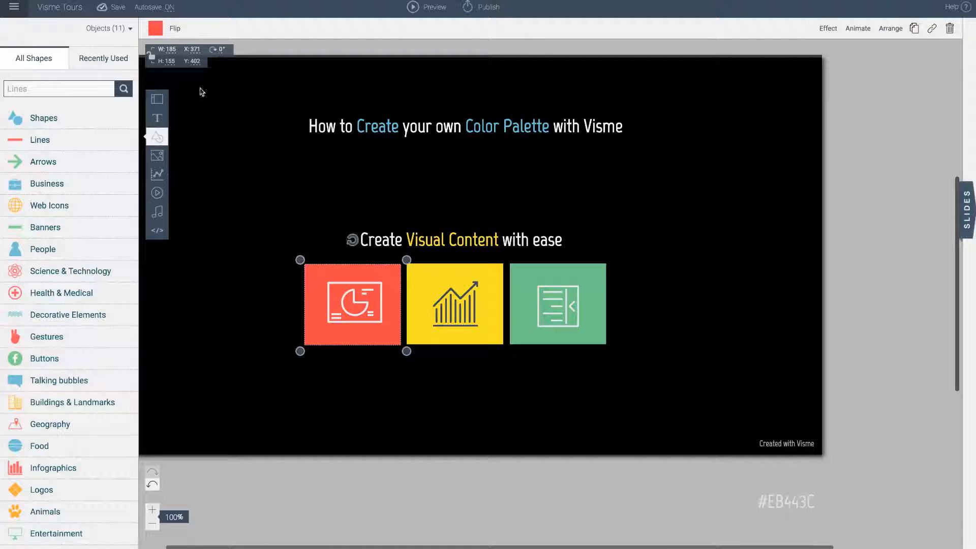
click(157, 29)
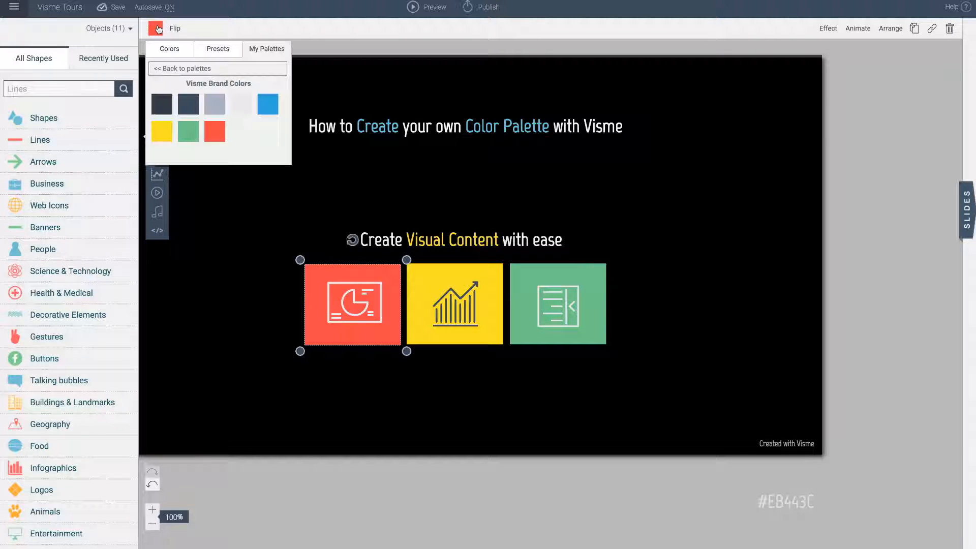
click(169, 50)
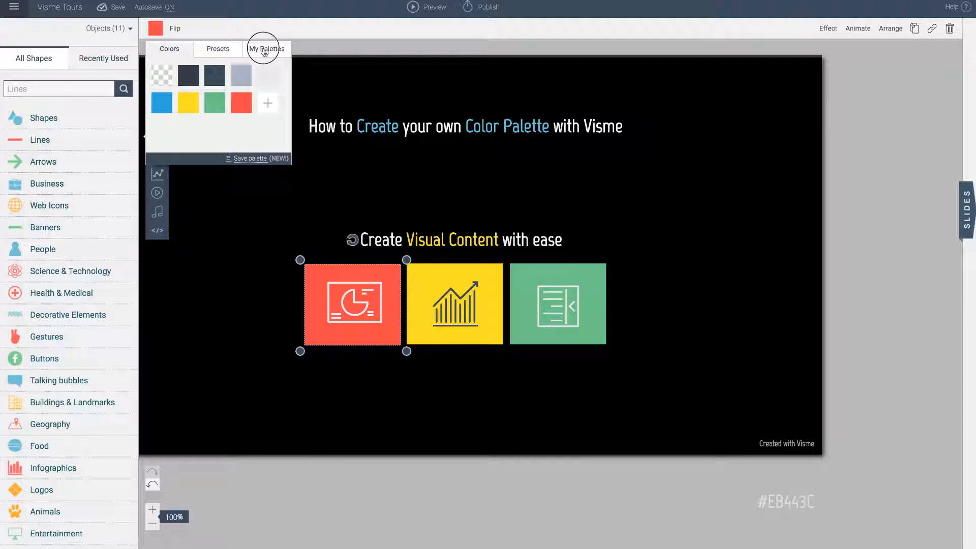
click(265, 51)
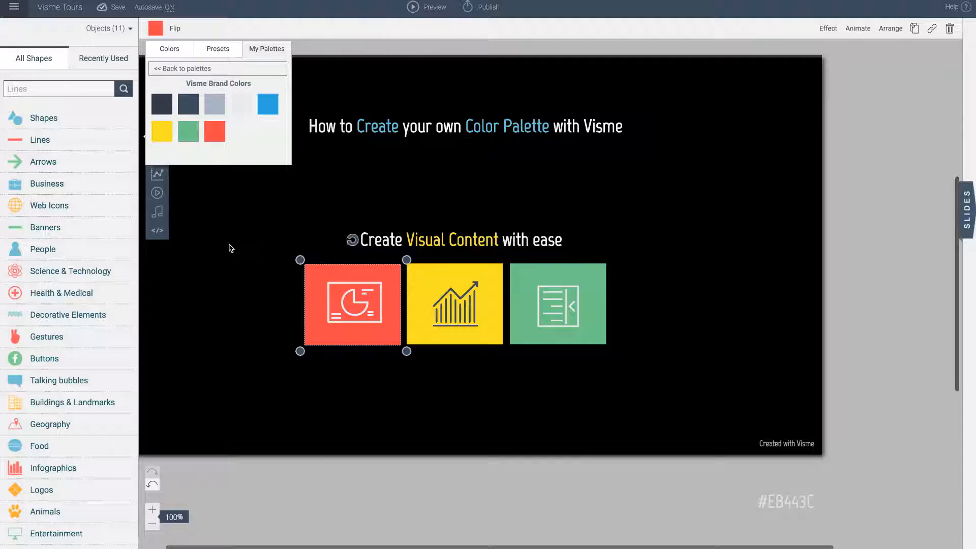
click(579, 225)
scroll(639, 199, left, 5)
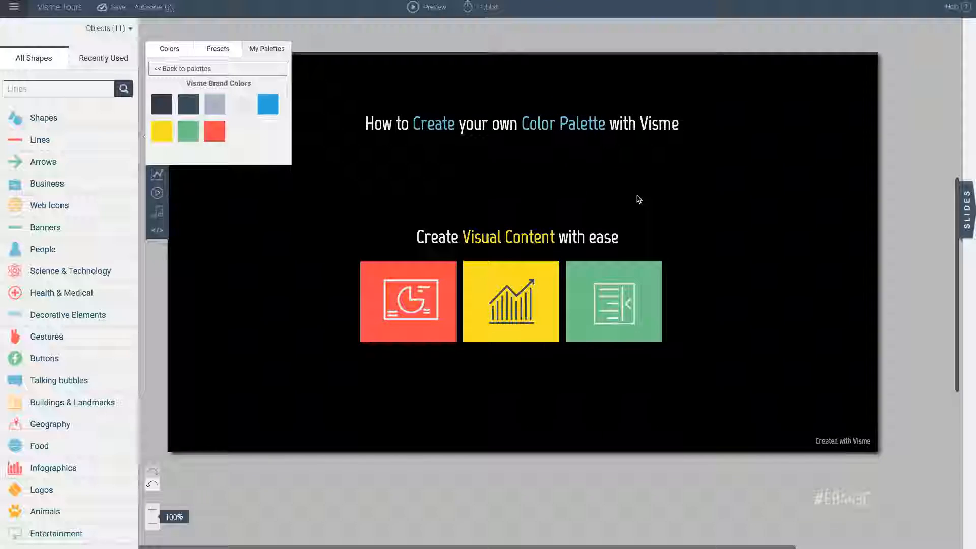